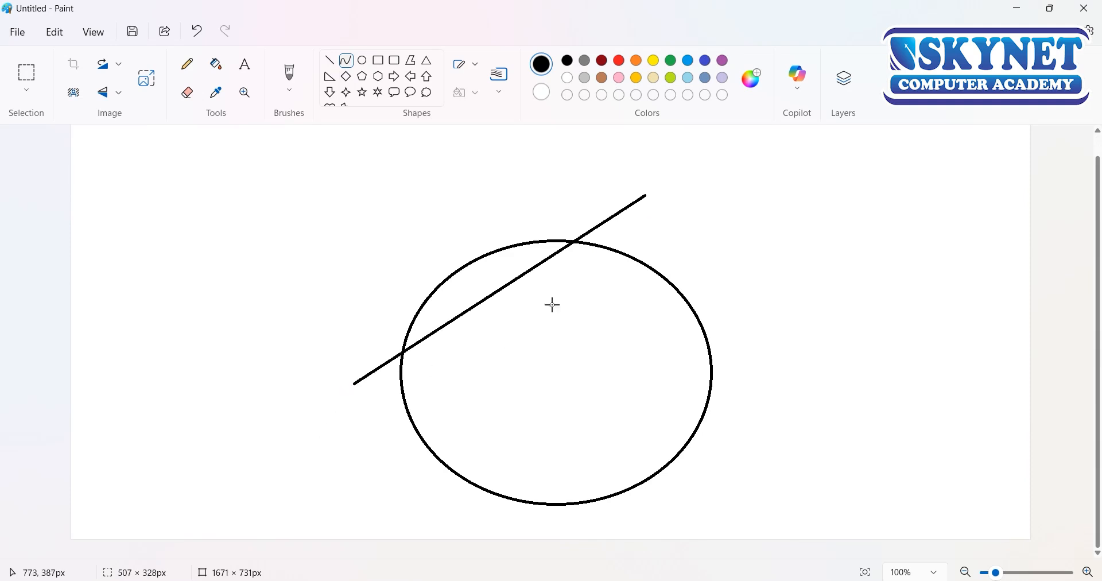
# Step: Bend the diagonal line into an S-shaped curve across the circle's upper part and resize it to about 507 × 311 px
pyautogui.moveTo(581, 235); pyautogui.dragTo(322, 296)
pyautogui.moveTo(483, 195); pyautogui.dragTo(482, 224)
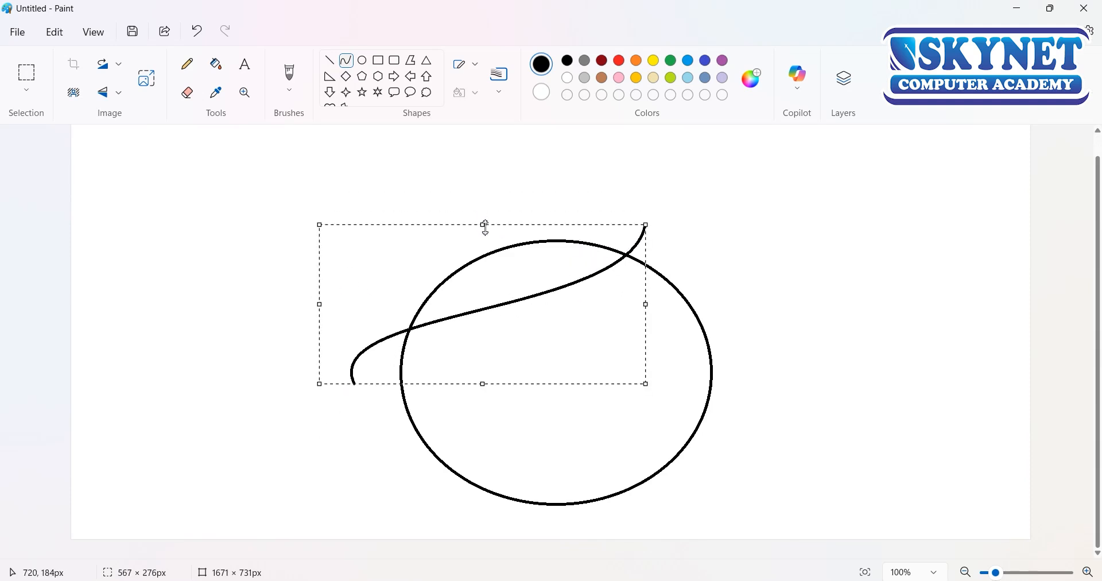
pyautogui.moveTo(484, 382); pyautogui.dragTo(494, 406)
pyautogui.moveTo(319, 315); pyautogui.dragTo(356, 326)
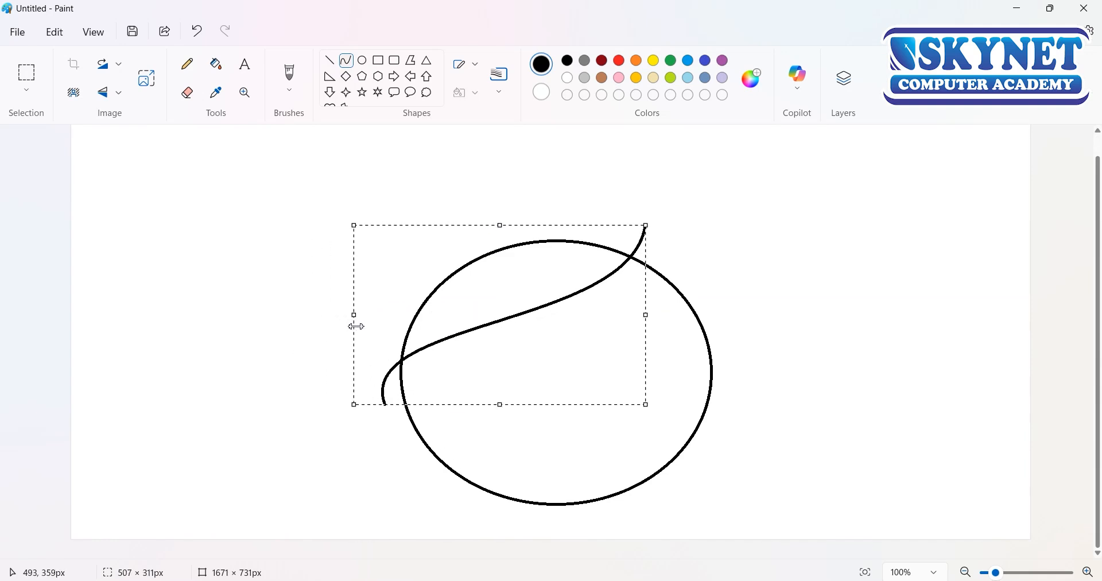
pyautogui.click(424, 489)
# Step: Draw a small S-shaped curve, about 74 × 110 px, descending from the circle's left edge below the long curve
pyautogui.moveTo(406, 401); pyautogui.dragTo(378, 481)
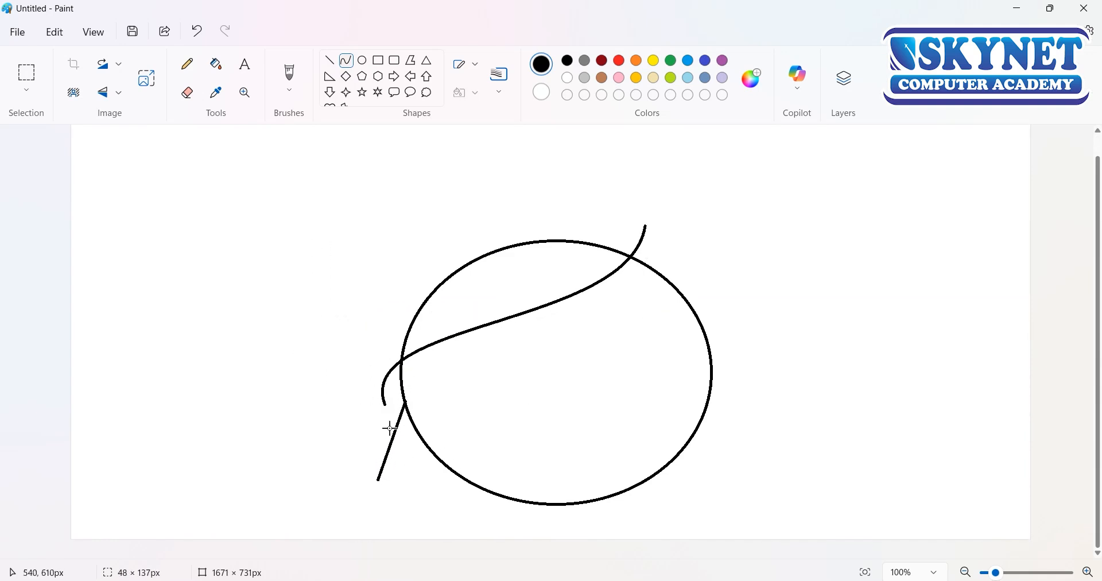
pyautogui.moveTo(401, 409); pyautogui.dragTo(388, 461)
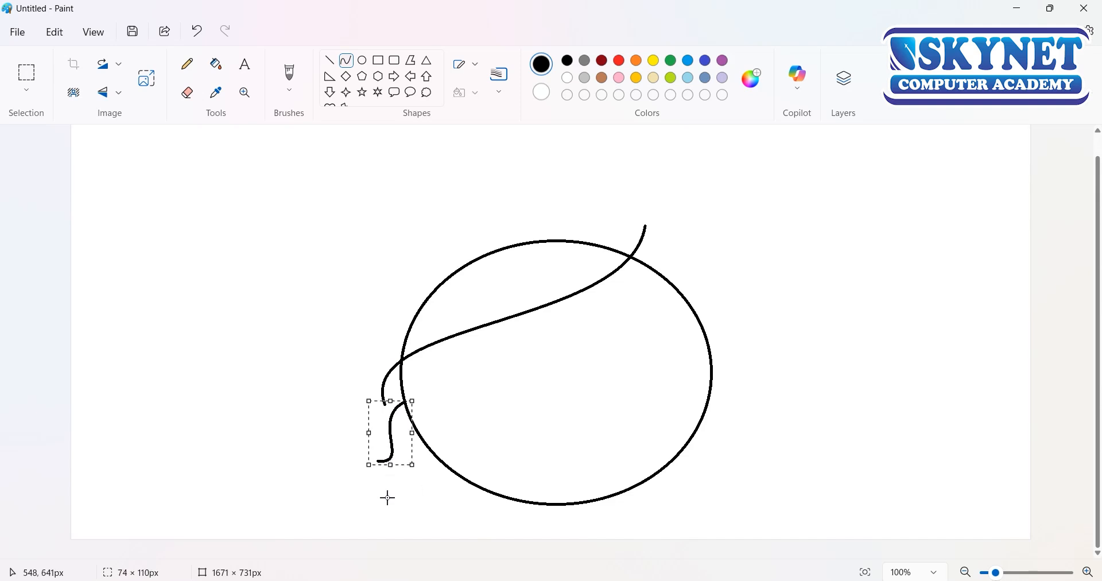
pyautogui.click(364, 431)
# Step: Draw a second S-shaped curve, about 120 × 149 px, left of the small one and align their lower ends to form a pointed hair lock
pyautogui.moveTo(382, 395)
pyautogui.mouseDown()
pyautogui.moveTo(384, 455)
pyautogui.moveTo(377, 462)
pyautogui.moveTo(406, 408)
pyautogui.moveTo(369, 448)
pyautogui.moveTo(335, 463)
pyautogui.moveTo(357, 444)
pyautogui.mouseUp()
pyautogui.hotkey('ctrl', 'z')
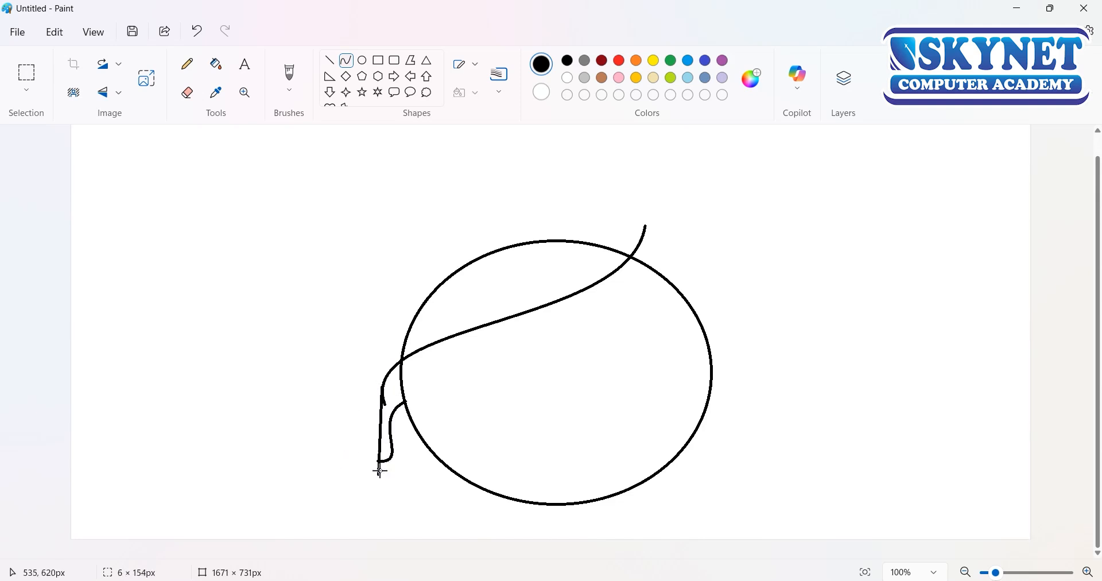
pyautogui.moveTo(356, 406); pyautogui.dragTo(335, 402)
pyautogui.moveTo(365, 447); pyautogui.dragTo(409, 462)
pyautogui.moveTo(370, 391); pyautogui.dragTo(370, 377)
pyautogui.moveTo(369, 417); pyautogui.dragTo(404, 410)
pyautogui.moveTo(369, 356); pyautogui.dragTo(368, 373)
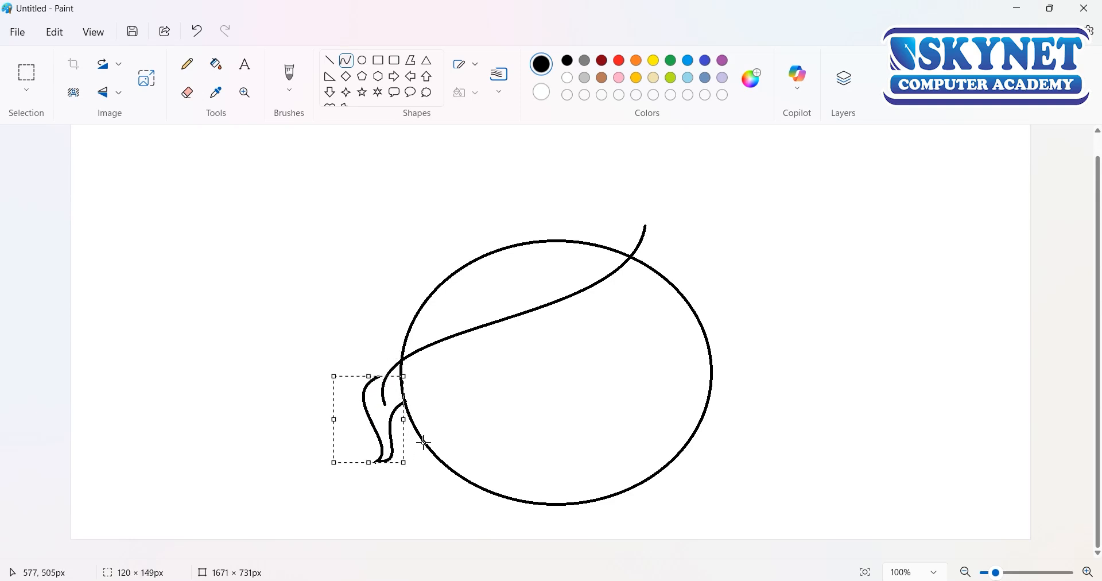
pyautogui.moveTo(362, 421); pyautogui.dragTo(366, 418)
pyautogui.click(459, 549)
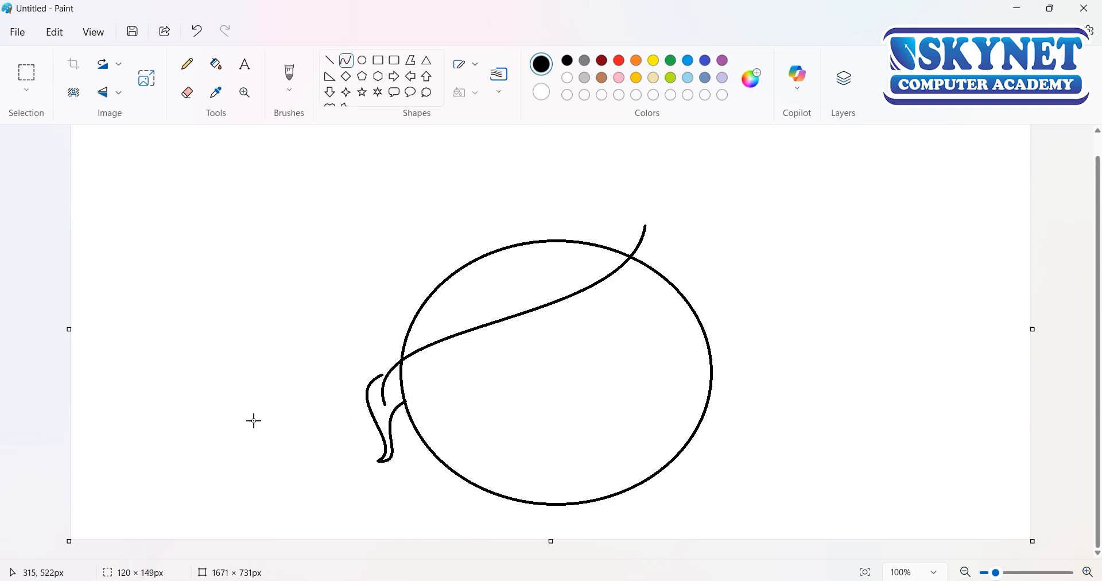
pyautogui.moveTo(459, 300); pyautogui.dragTo(359, 482)
pyautogui.moveTo(409, 333)
pyautogui.mouseDown()
pyautogui.moveTo(325, 336)
pyautogui.moveTo(370, 436)
pyautogui.moveTo(419, 458)
pyautogui.moveTo(438, 427)
pyautogui.moveTo(430, 485)
pyautogui.mouseUp()
pyautogui.moveTo(398, 445); pyautogui.dragTo(371, 430)
pyautogui.moveTo(363, 476); pyautogui.dragTo(364, 433)
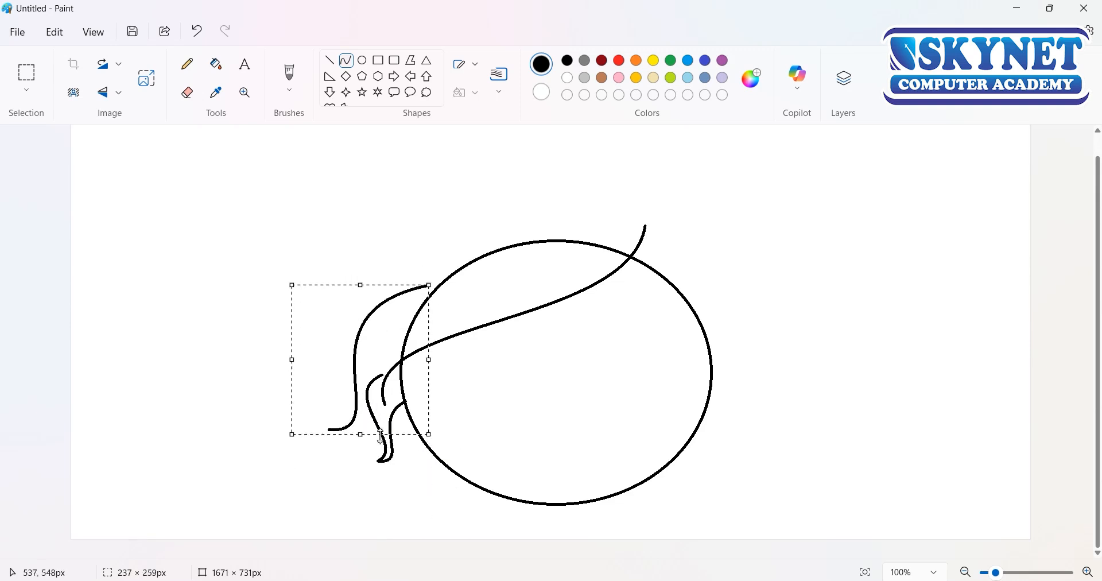
pyautogui.moveTo(329, 396); pyautogui.dragTo(346, 422)
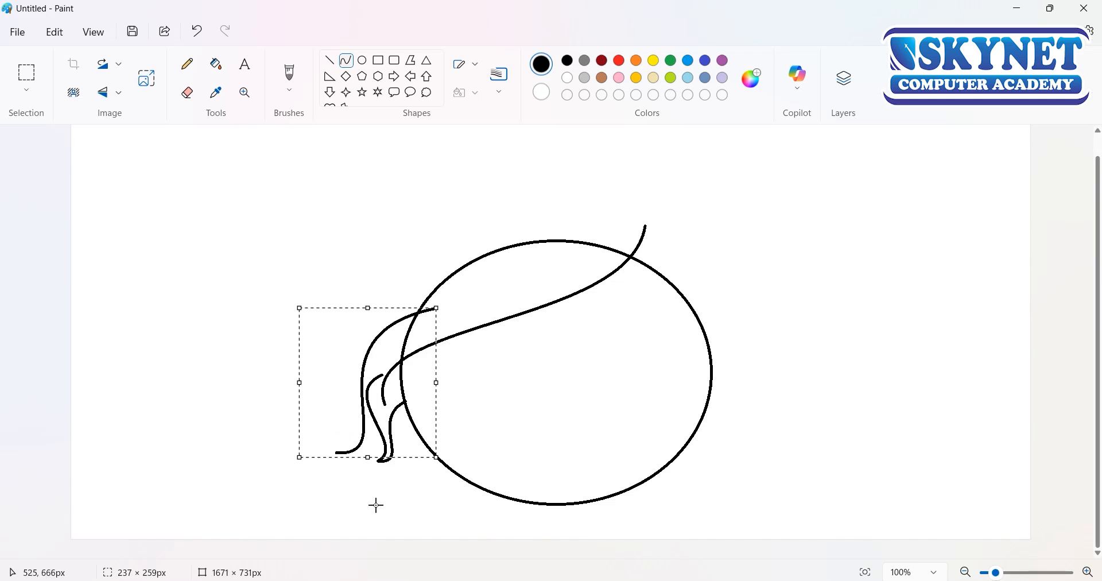
pyautogui.click(187, 92)
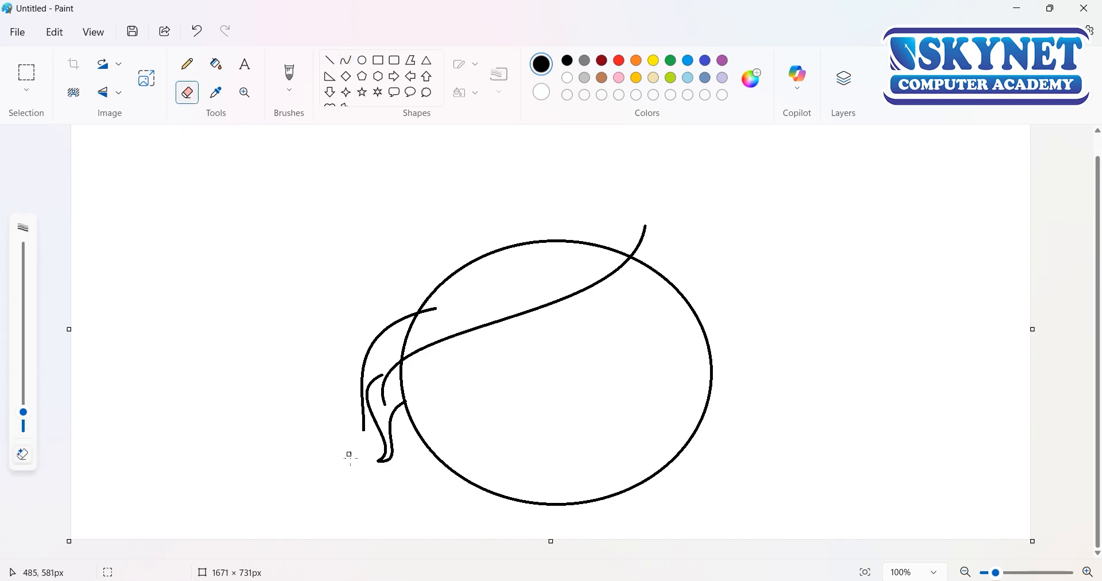
pyautogui.click(346, 60)
pyautogui.moveTo(364, 422); pyautogui.dragTo(374, 452)
pyautogui.moveTo(373, 416)
pyautogui.mouseDown()
pyautogui.moveTo(375, 391)
pyautogui.moveTo(373, 400)
pyautogui.mouseUp()
pyautogui.press('Delete')
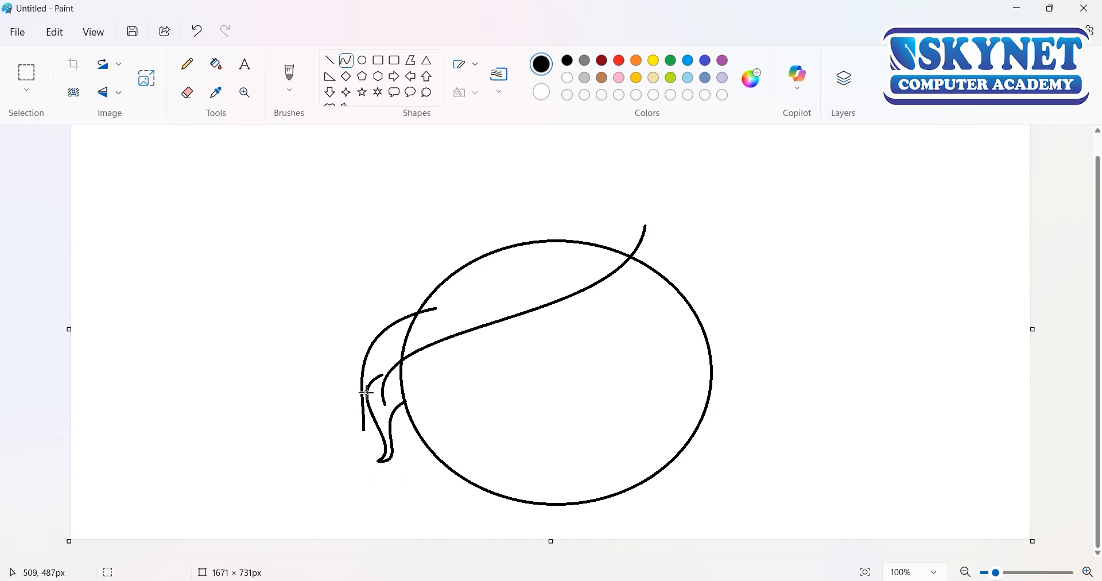
pyautogui.click(292, 77)
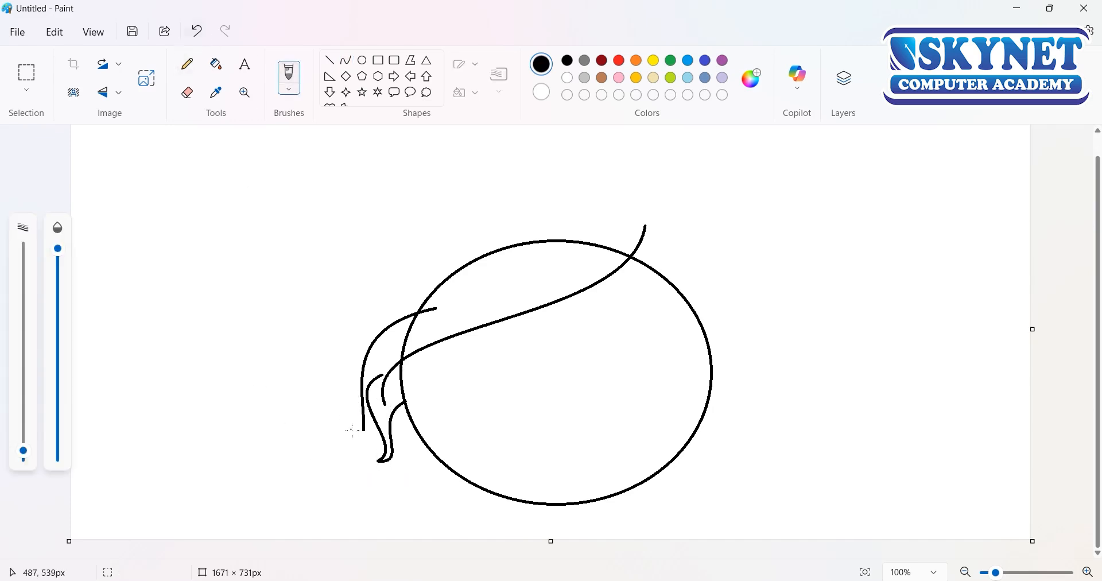
pyautogui.hotkey('ctrl', 'z')
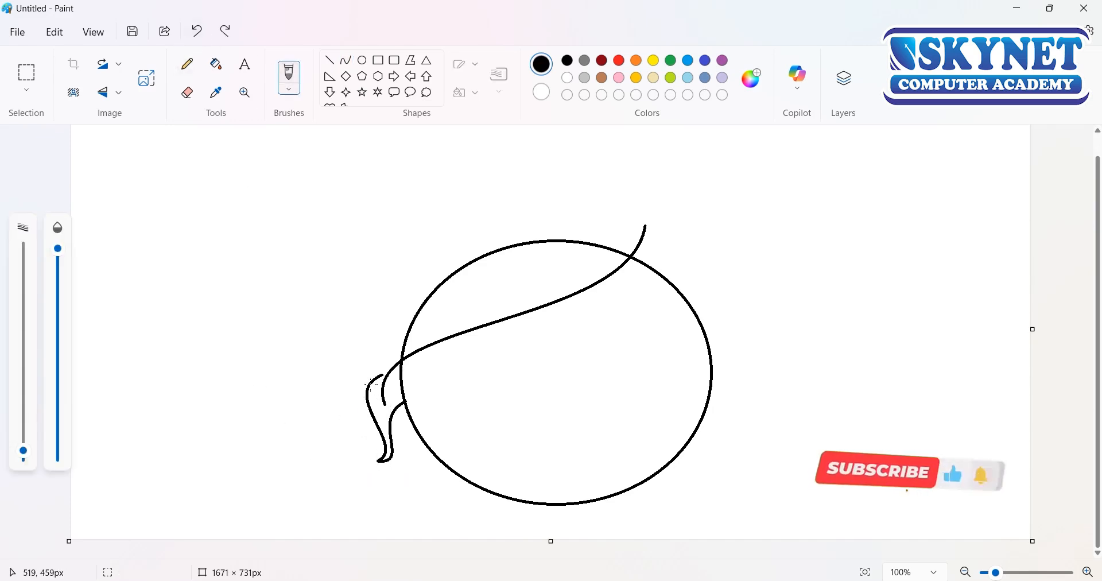
# Step: Paint a freehand strand with a slightly thicker brush from inside the circle's top around to the tip of the hair lock
pyautogui.moveTo(23, 451); pyautogui.dragTo(23, 443)
pyautogui.moveTo(564, 255)
pyautogui.mouseDown()
pyautogui.moveTo(380, 329)
pyautogui.moveTo(360, 418)
pyautogui.moveTo(380, 459)
pyautogui.mouseUp()
# Step: Erase the circle's arc above the long curve and the left part of the painted strand with a larger eraser
pyautogui.click(187, 92)
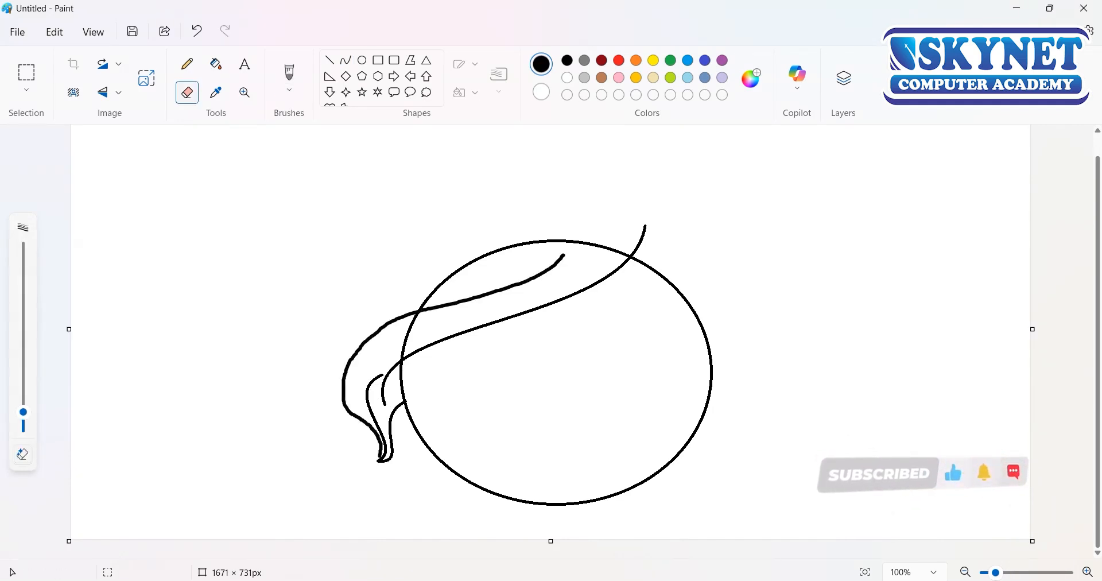
pyautogui.moveTo(23, 412); pyautogui.dragTo(23, 404)
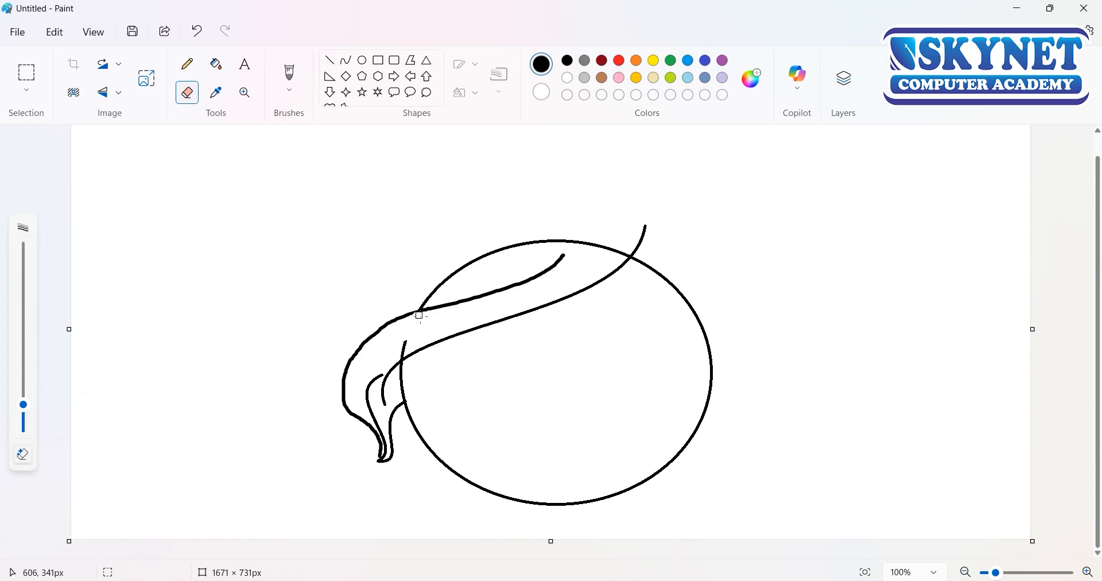
pyautogui.moveTo(440, 284); pyautogui.dragTo(531, 246)
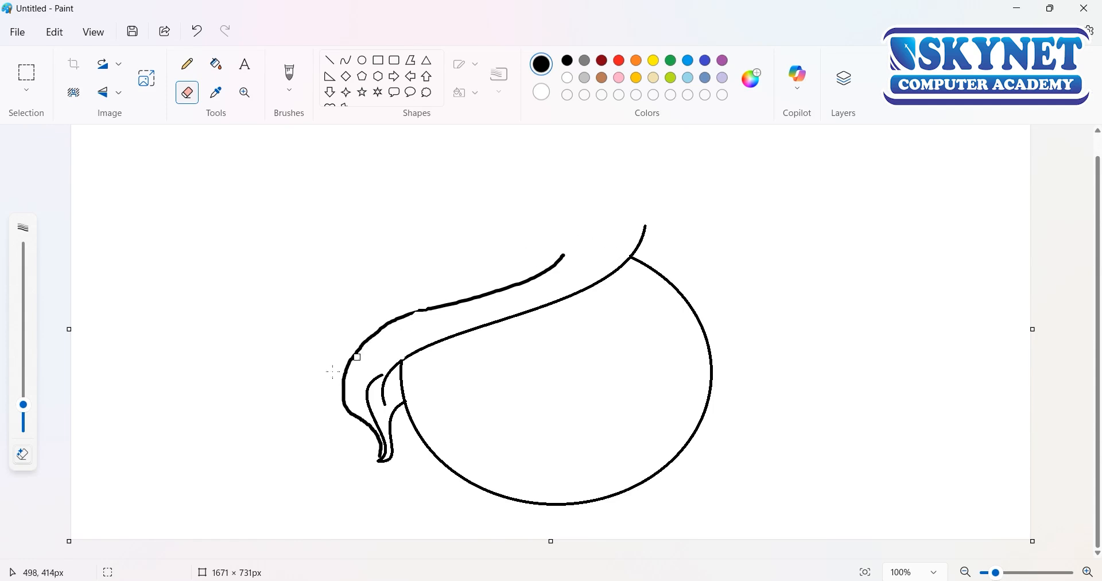
pyautogui.moveTo(402, 309); pyautogui.dragTo(380, 331)
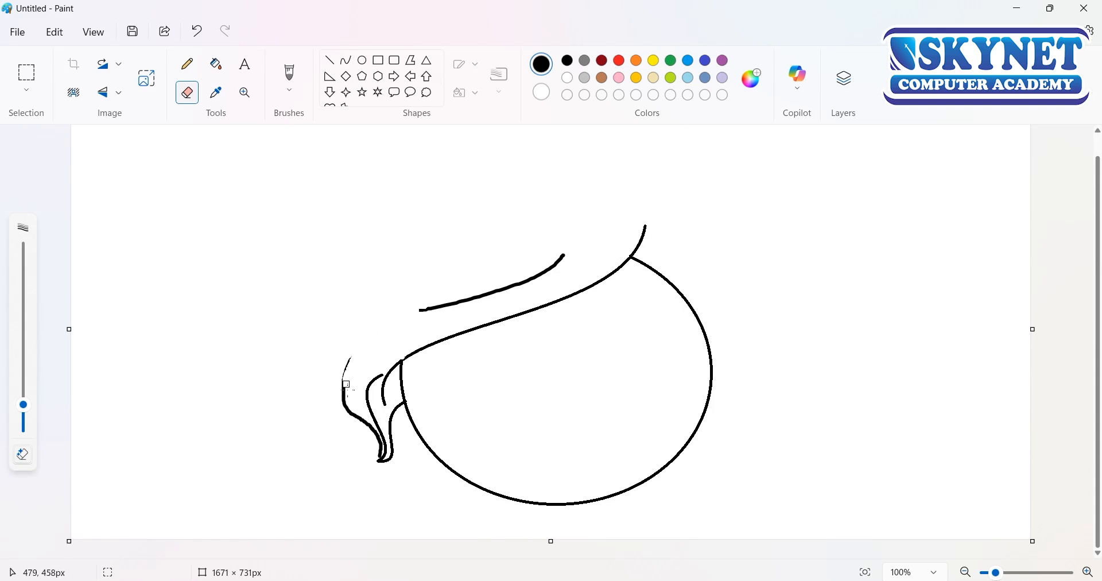
# Step: Draw an S-shaped curve from the painted strand's left end down past the hair lock, then stretch and position it to continue the strand smoothly
pyautogui.click(346, 60)
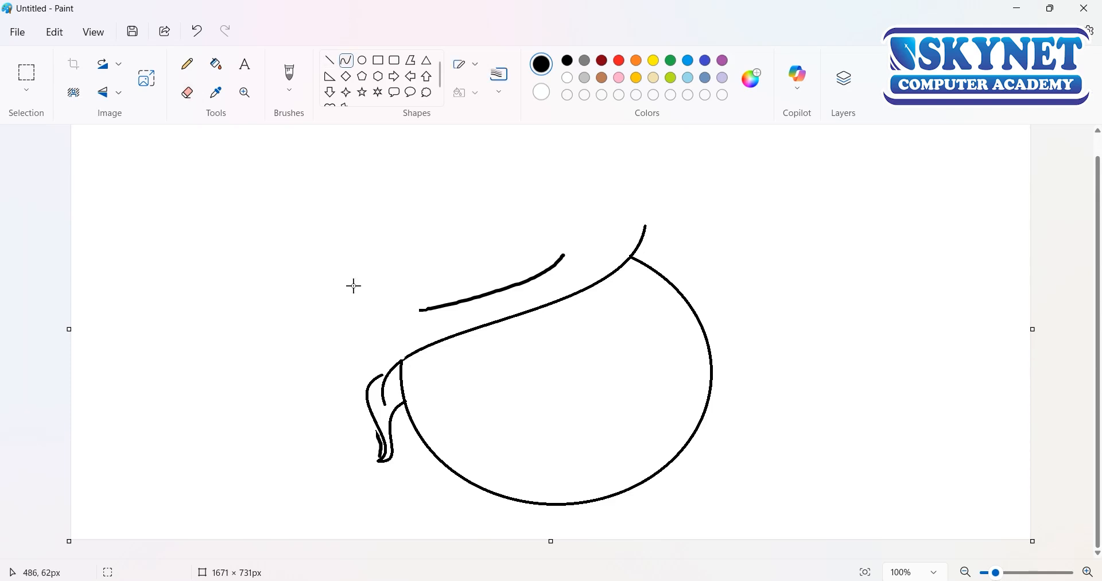
pyautogui.moveTo(427, 310); pyautogui.dragTo(379, 462)
pyautogui.moveTo(401, 382)
pyautogui.mouseDown()
pyautogui.moveTo(389, 353)
pyautogui.moveTo(318, 339)
pyautogui.mouseUp()
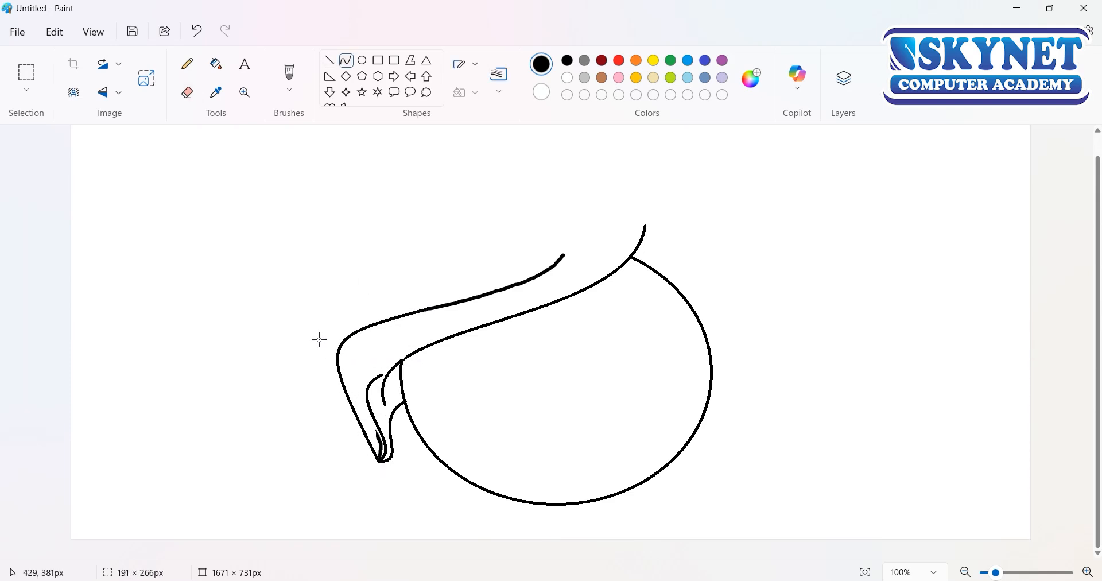
pyautogui.moveTo(335, 393)
pyautogui.mouseDown()
pyautogui.moveTo(404, 450)
pyautogui.moveTo(438, 448)
pyautogui.mouseUp()
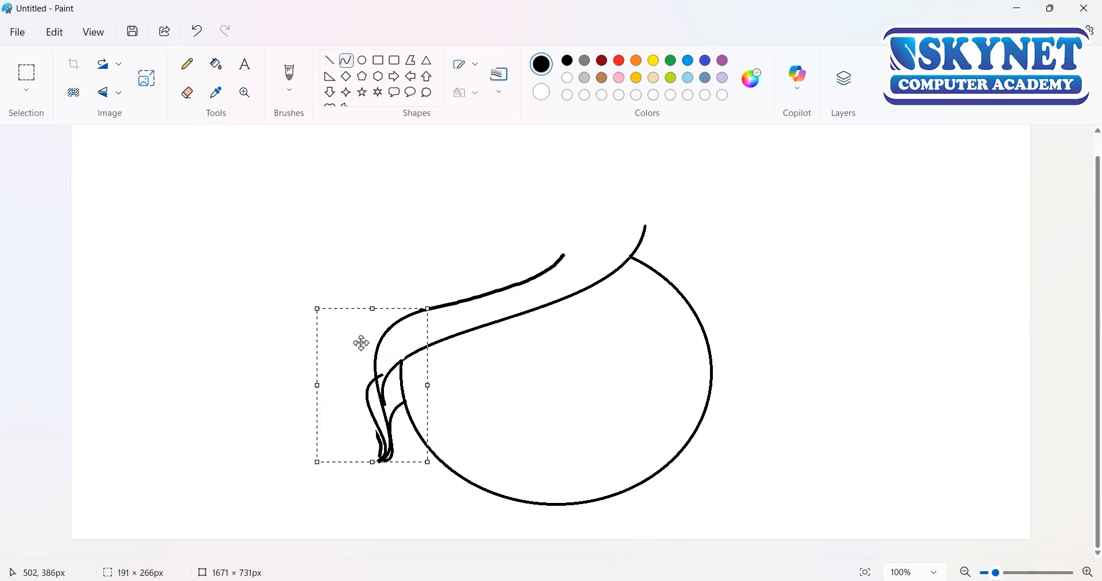
pyautogui.moveTo(362, 342); pyautogui.dragTo(343, 347)
pyautogui.moveTo(408, 312); pyautogui.dragTo(432, 306)
pyautogui.moveTo(388, 357); pyautogui.dragTo(370, 359)
pyautogui.moveTo(413, 309); pyautogui.dragTo(432, 311)
pyautogui.moveTo(373, 374); pyautogui.dragTo(360, 374)
pyautogui.moveTo(420, 311); pyautogui.dragTo(458, 308)
pyautogui.moveTo(423, 345); pyautogui.dragTo(403, 342)
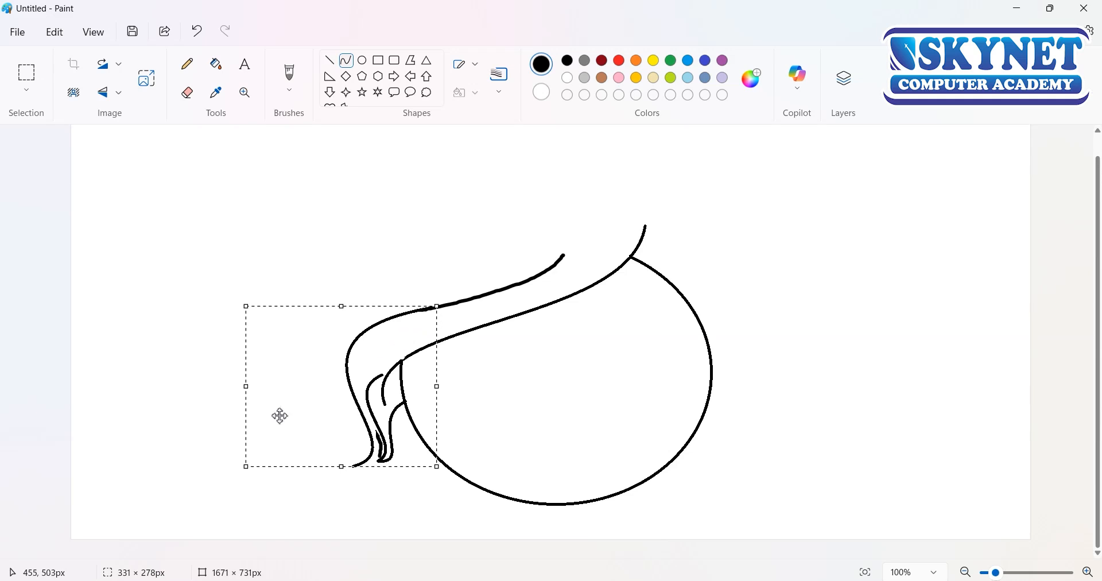
pyautogui.moveTo(246, 386); pyautogui.dragTo(253, 386)
# Step: Erase the leftover brush marks inside the hair lock's tip with a smaller eraser
pyautogui.click(187, 93)
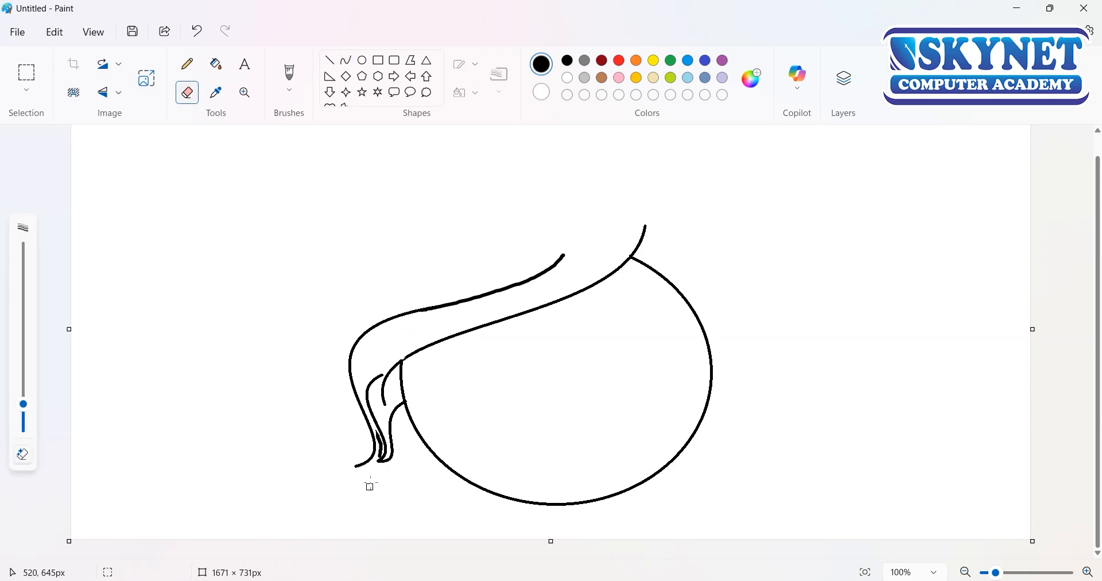
pyautogui.scroll(5, 380, 468)
pyautogui.scroll(-3, 393, 446)
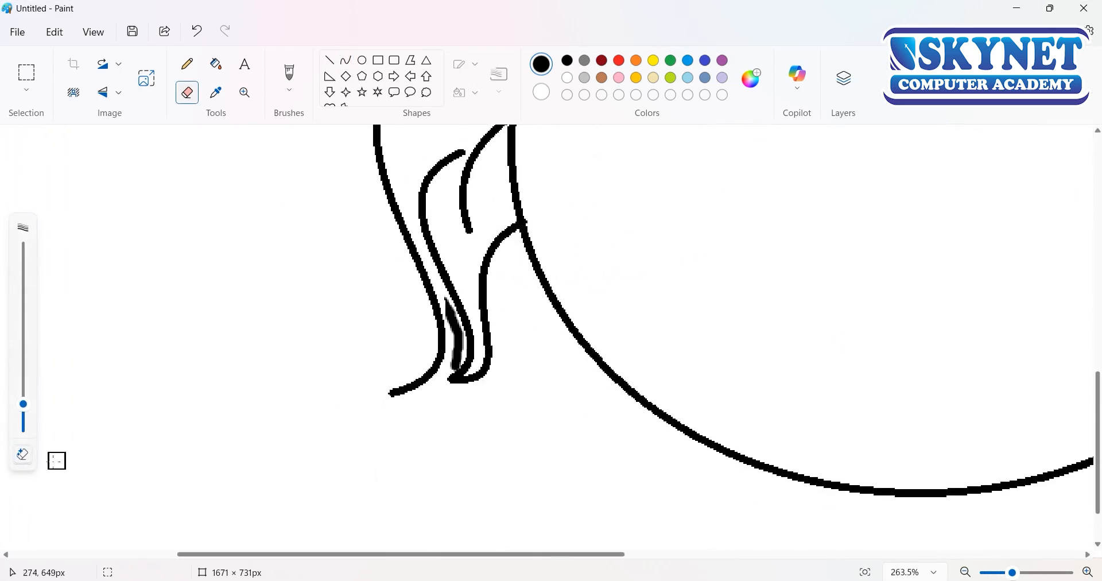
pyautogui.moveTo(23, 405); pyautogui.dragTo(26, 429)
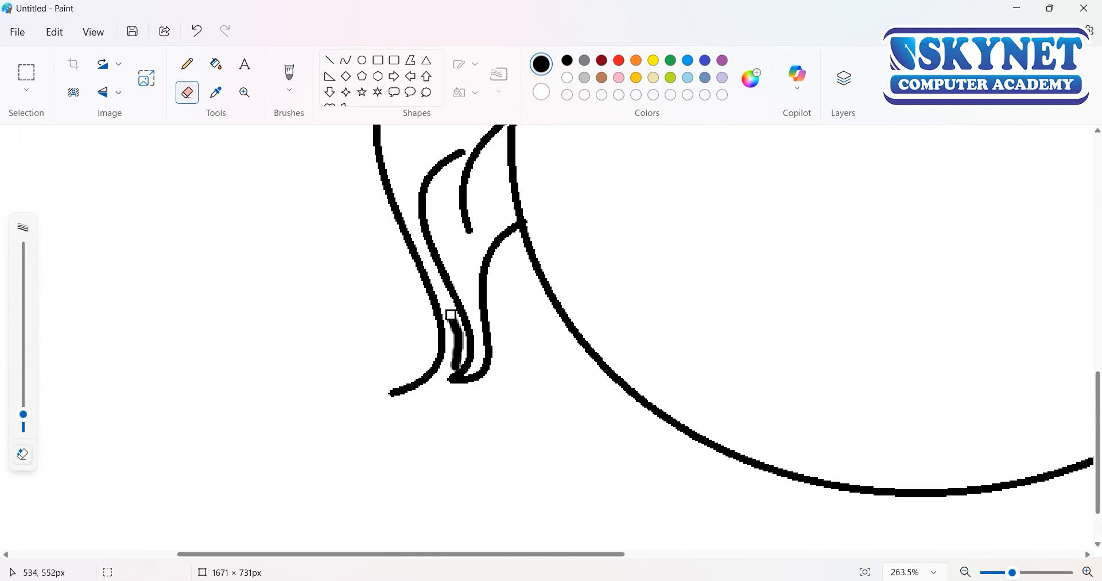
# Step: Close the gap between the outer strand's lower end and the hair lock's tip with a short curve
pyautogui.click(344, 62)
pyautogui.moveTo(460, 376)
pyautogui.mouseDown()
pyautogui.moveTo(393, 397)
pyautogui.moveTo(681, 320)
pyautogui.moveTo(1021, 163)
pyautogui.mouseUp()
pyautogui.click(441, 388)
pyautogui.click(485, 408)
pyautogui.scroll(3, 497, 411)
pyautogui.moveTo(898, 261); pyautogui.dragTo(901, 280)
pyautogui.moveTo(527, 362); pyautogui.dragTo(941, 228)
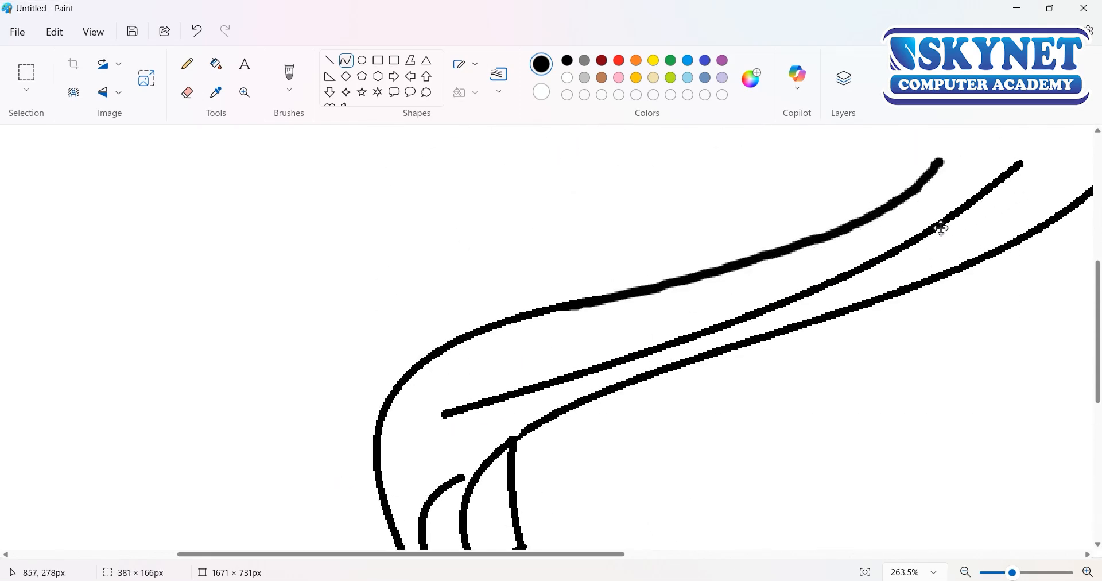
pyautogui.hotkey('ctrl', 'z')
pyautogui.moveTo(969, 190); pyautogui.dragTo(402, 432)
pyautogui.moveTo(540, 379)
pyautogui.mouseDown()
pyautogui.moveTo(557, 453)
pyautogui.moveTo(790, 234)
pyautogui.moveTo(491, 343)
pyautogui.moveTo(790, 291)
pyautogui.moveTo(756, 239)
pyautogui.mouseUp()
pyautogui.hotkey('ctrl', 'z')
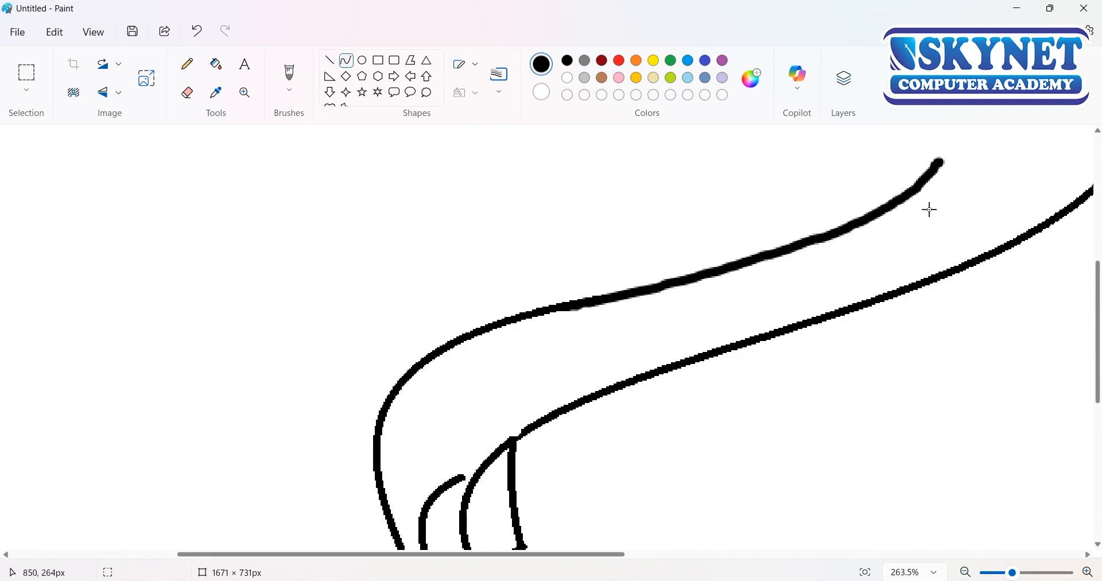
pyautogui.moveTo(470, 406)
pyautogui.mouseDown()
pyautogui.moveTo(1053, 184)
pyautogui.moveTo(891, 285)
pyautogui.moveTo(569, 325)
pyautogui.moveTo(635, 305)
pyautogui.mouseUp()
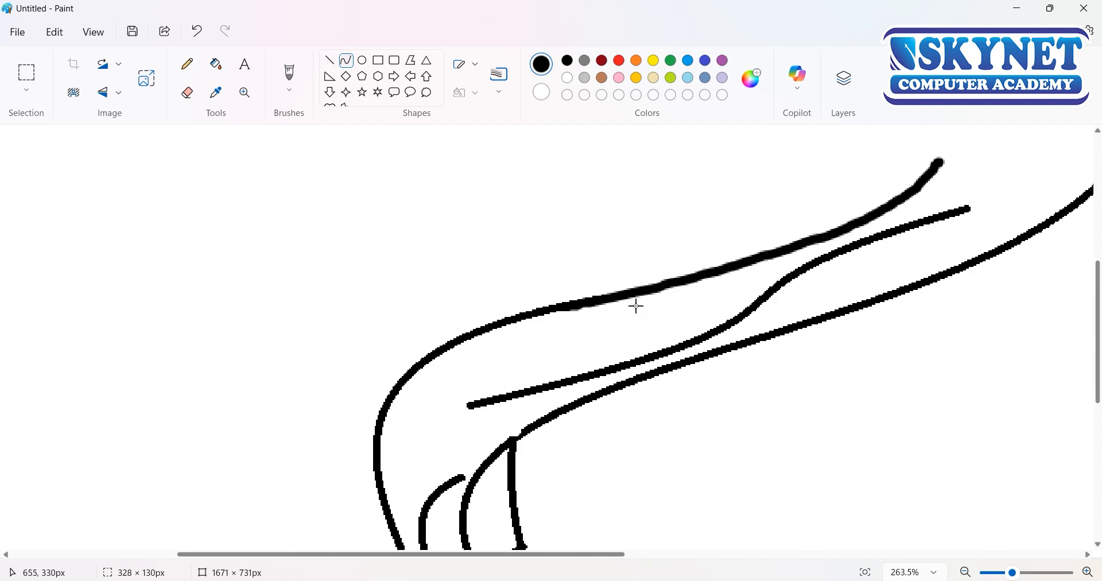
pyautogui.hotkey('ctrl', 'z')
# Step: Draw an S-shaped inner strand, about 340 × 116 px, between the two long hair curves and adjust its height and position
pyautogui.moveTo(979, 194); pyautogui.dragTo(466, 399)
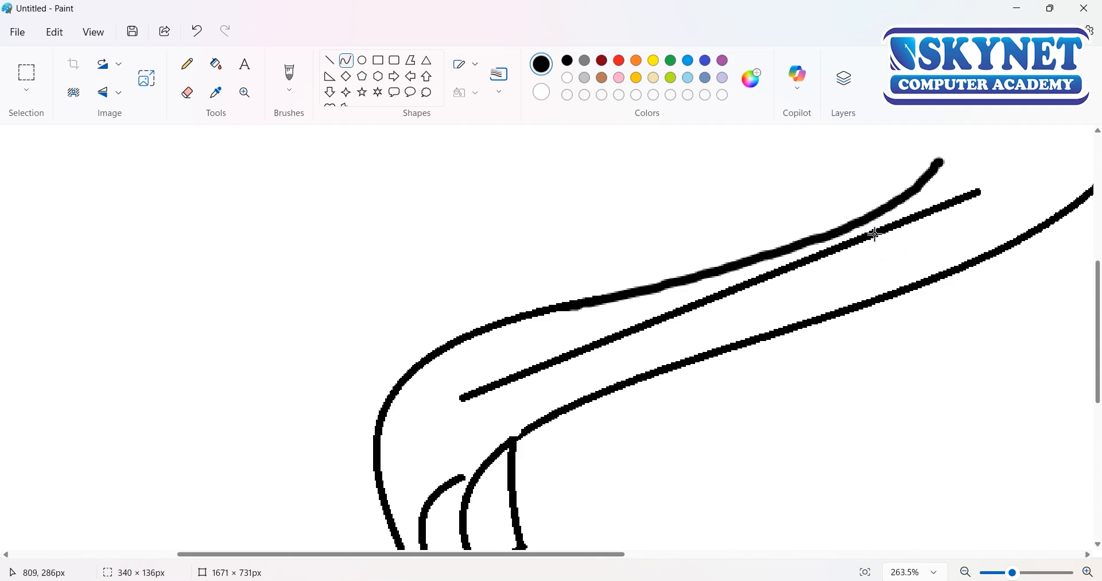
pyautogui.moveTo(875, 235)
pyautogui.mouseDown()
pyautogui.moveTo(618, 369)
pyautogui.moveTo(531, 330)
pyautogui.moveTo(534, 241)
pyautogui.moveTo(581, 225)
pyautogui.mouseUp()
pyautogui.moveTo(603, 283); pyautogui.dragTo(605, 315)
pyautogui.moveTo(722, 429); pyautogui.dragTo(713, 396)
pyautogui.moveTo(641, 314); pyautogui.dragTo(606, 339)
# Step: Draw a dome-shaped curve, about 590 × 381 px, over the head and move it so its left end meets the outer strand
pyautogui.scroll(-2, 724, 378)
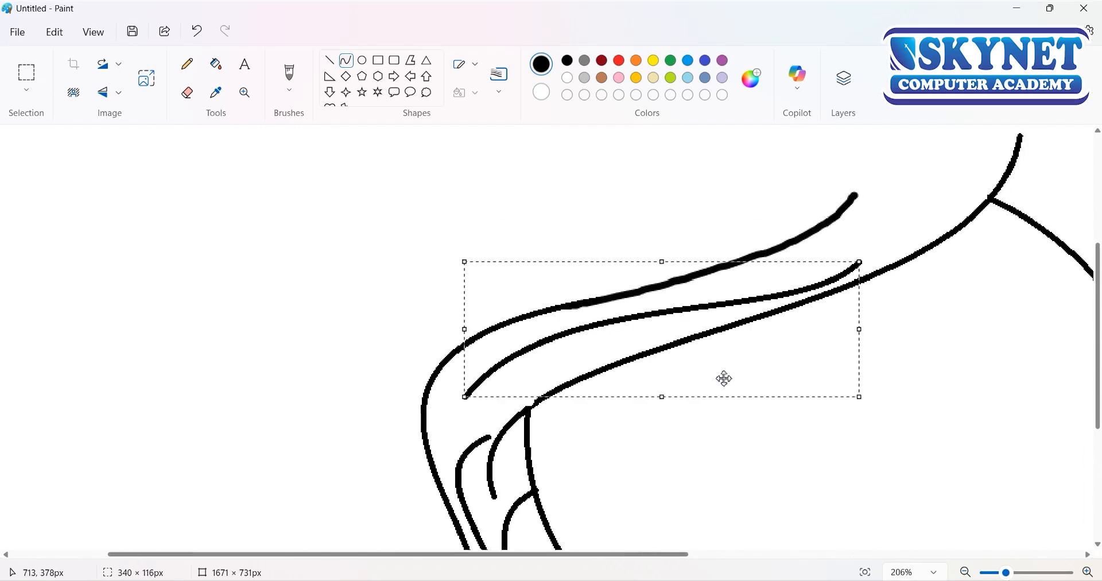
pyautogui.scroll(-3, 724, 378)
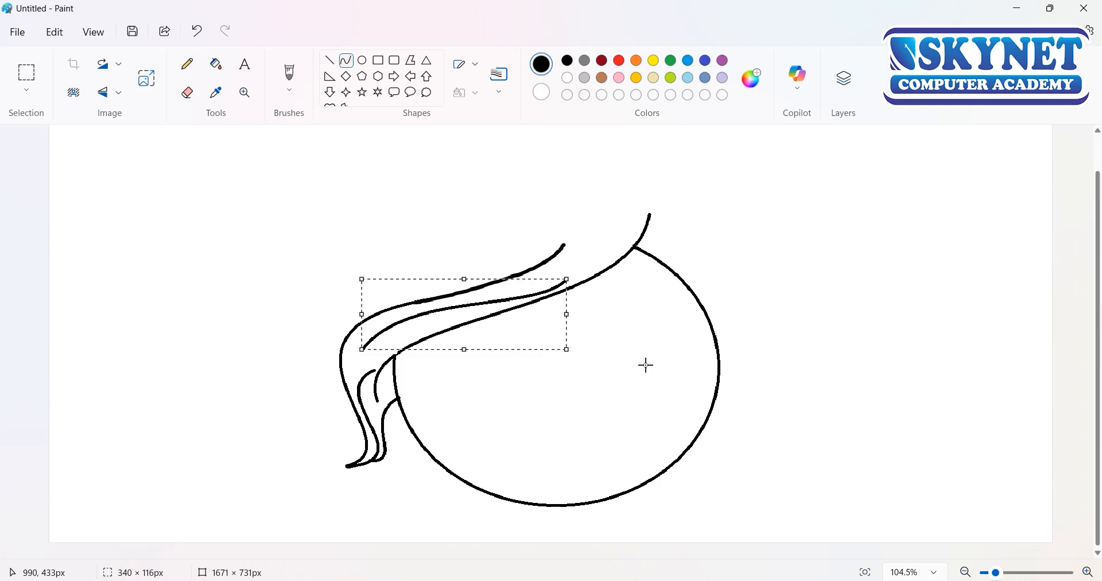
pyautogui.moveTo(350, 366); pyautogui.dragTo(675, 223)
pyautogui.moveTo(418, 328); pyautogui.dragTo(585, 138)
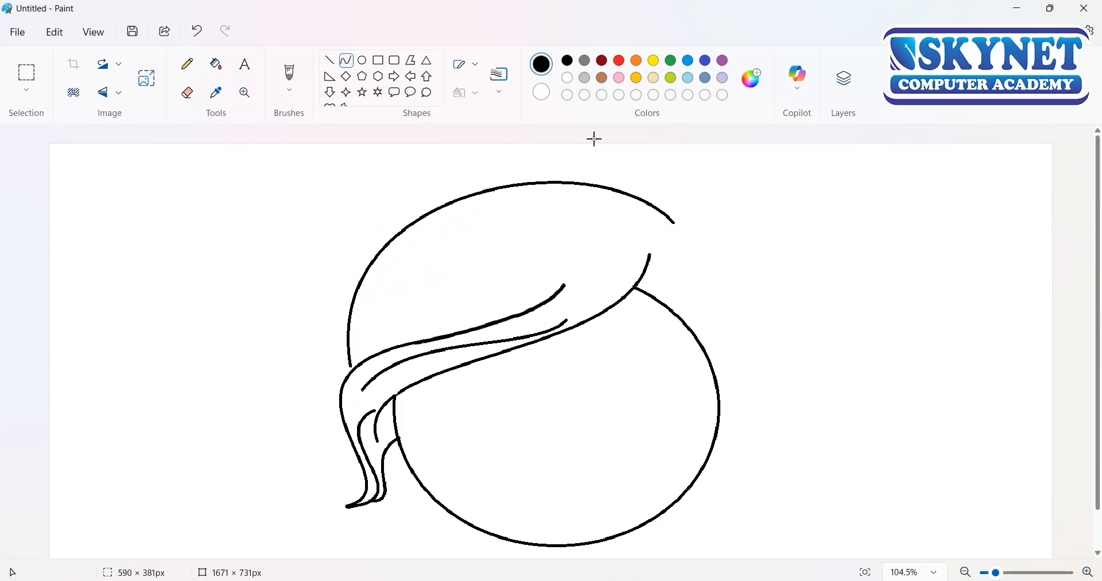
pyautogui.moveTo(472, 215); pyautogui.dragTo(468, 217)
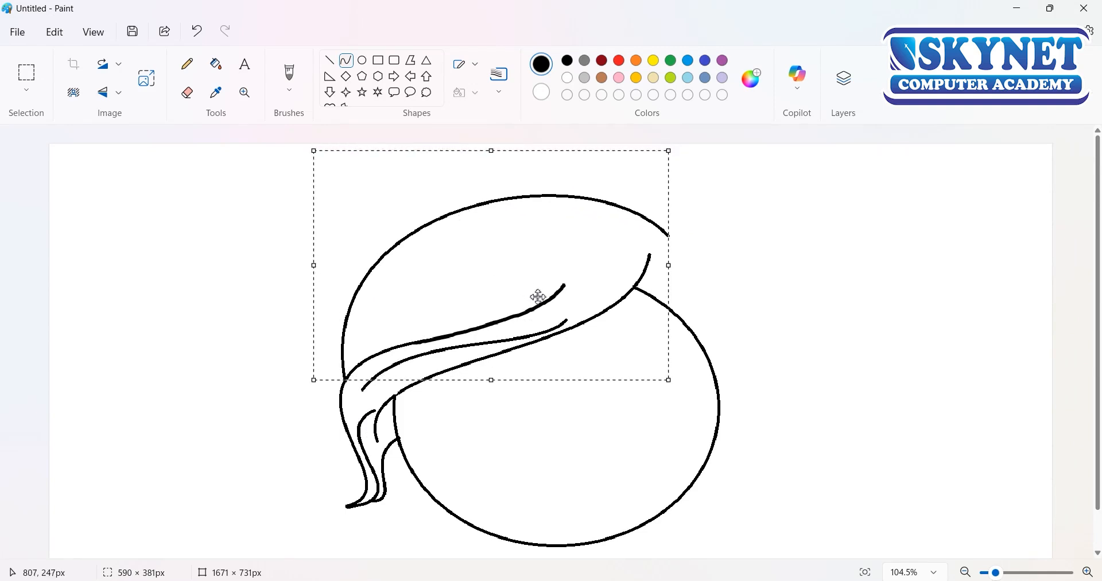
pyautogui.click(704, 284)
# Step: Join the long hair curve's upper end to the dome outline and add two short curves, about 109 × 32 px and 34 × 9 px, beside it
pyautogui.moveTo(648, 220)
pyautogui.mouseDown()
pyautogui.moveTo(648, 264)
pyautogui.moveTo(654, 237)
pyautogui.moveTo(649, 252)
pyautogui.moveTo(575, 260)
pyautogui.moveTo(618, 242)
pyautogui.mouseUp()
pyautogui.click(657, 381)
pyautogui.click(592, 257)
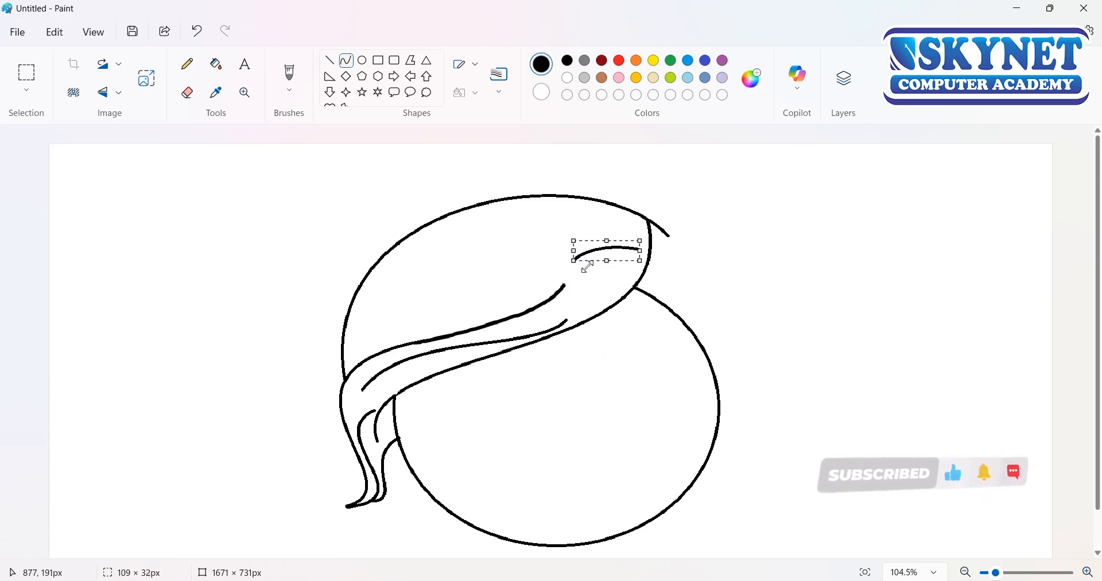
pyautogui.click(662, 269)
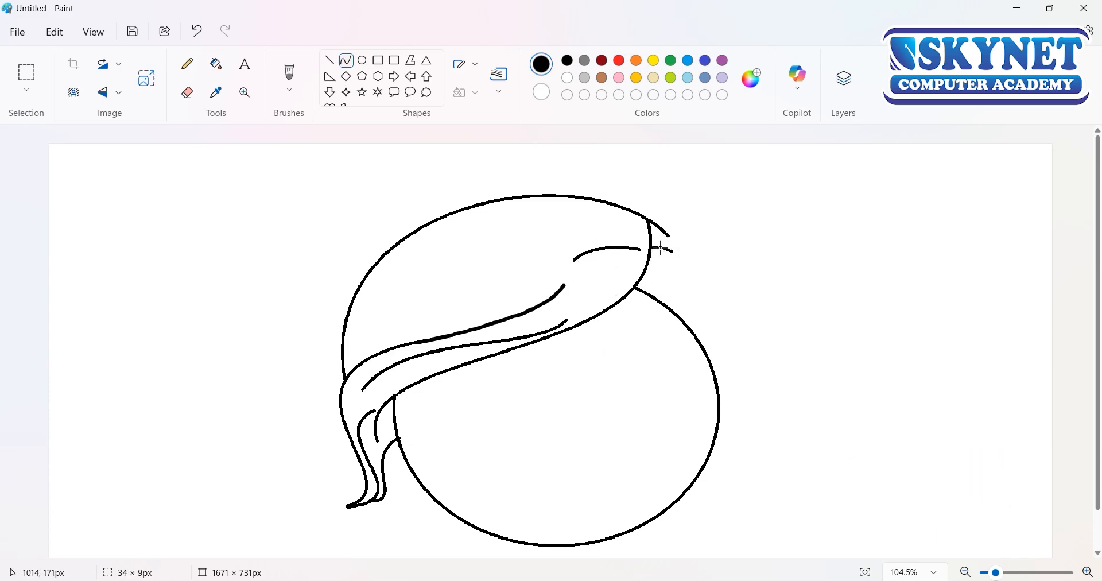
# Step: Erase the dome outline's overhanging end and draw an outward-bulging arc, at least 147 × 177 px, from that corner as the back hair outline
pyautogui.click(187, 92)
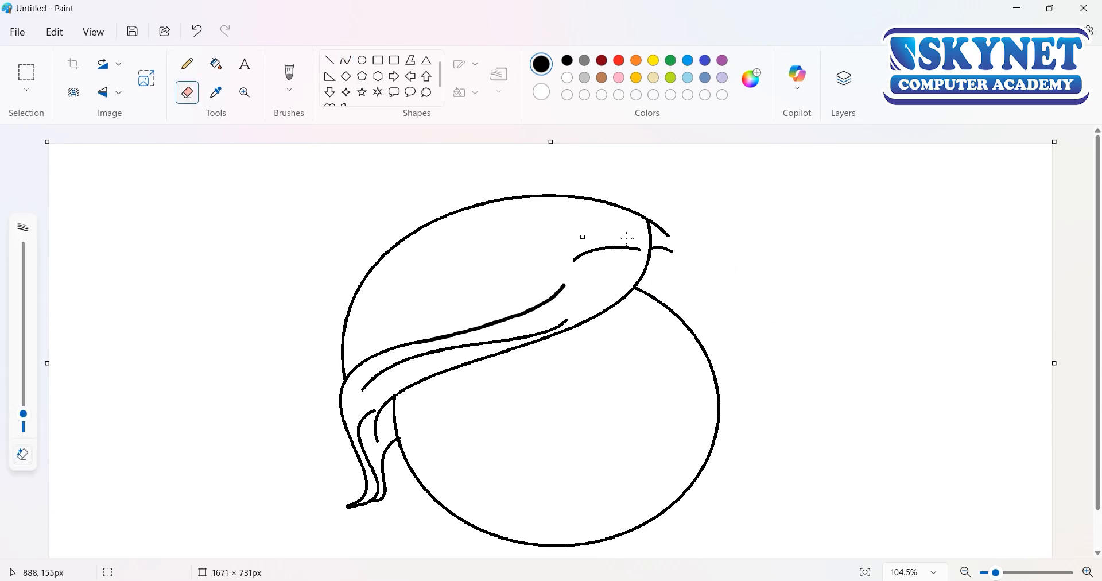
pyautogui.moveTo(23, 414); pyautogui.dragTo(23, 387)
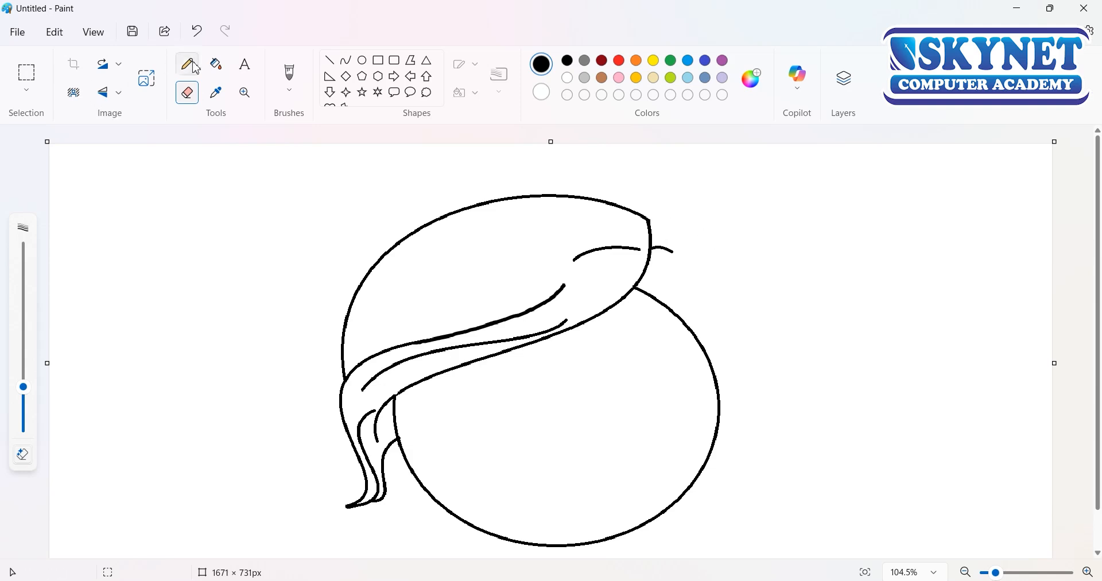
pyautogui.click(347, 59)
pyautogui.moveTo(650, 220); pyautogui.dragTo(728, 327)
pyautogui.moveTo(689, 273); pyautogui.dragTo(737, 281)
pyautogui.moveTo(701, 327)
pyautogui.mouseDown()
pyautogui.moveTo(703, 358)
pyautogui.moveTo(714, 327)
pyautogui.mouseUp()
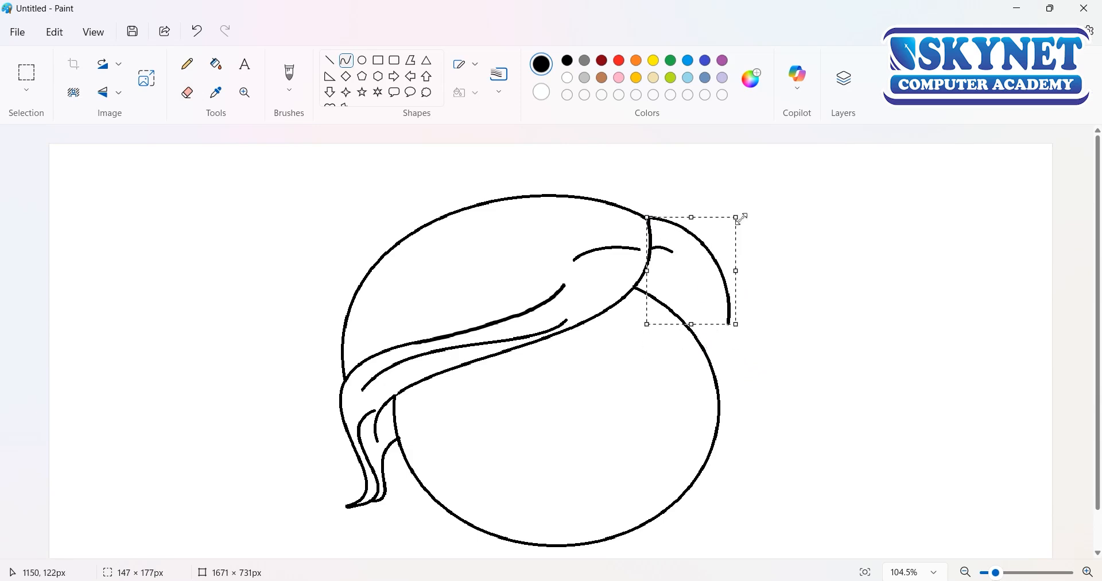
pyautogui.moveTo(742, 218); pyautogui.dragTo(748, 214)
pyautogui.click(723, 400)
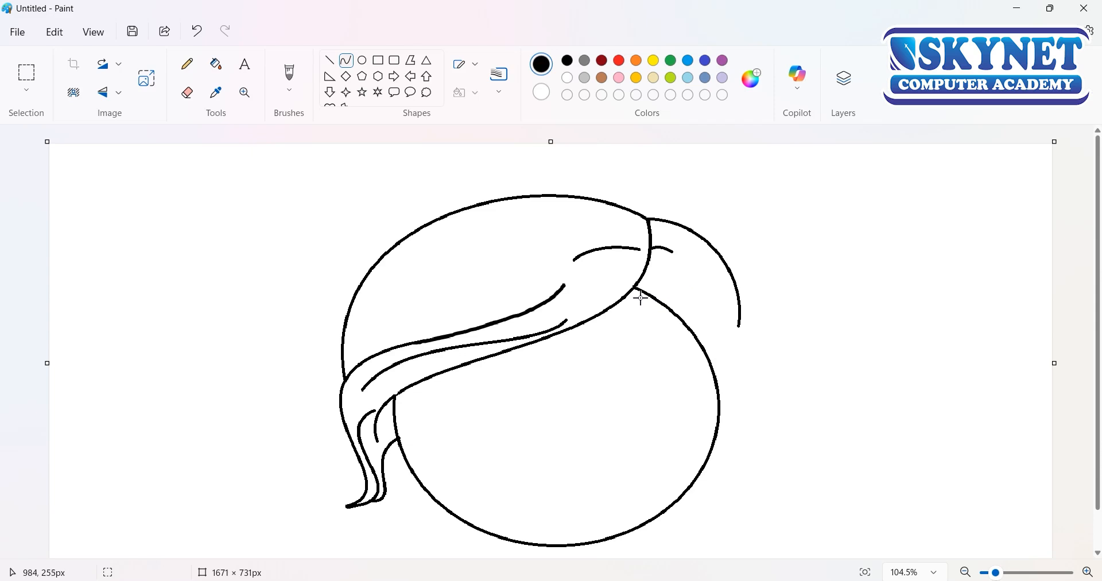
# Step: Draw an S-shaped hairline curve from the long hair curve's lower edge across the face to the head circle's right side
pyautogui.moveTo(637, 318)
pyautogui.mouseDown()
pyautogui.moveTo(722, 380)
pyautogui.moveTo(638, 353)
pyautogui.moveTo(709, 347)
pyautogui.moveTo(681, 329)
pyautogui.mouseUp()
pyautogui.moveTo(725, 381); pyautogui.dragTo(726, 408)
pyautogui.click(743, 507)
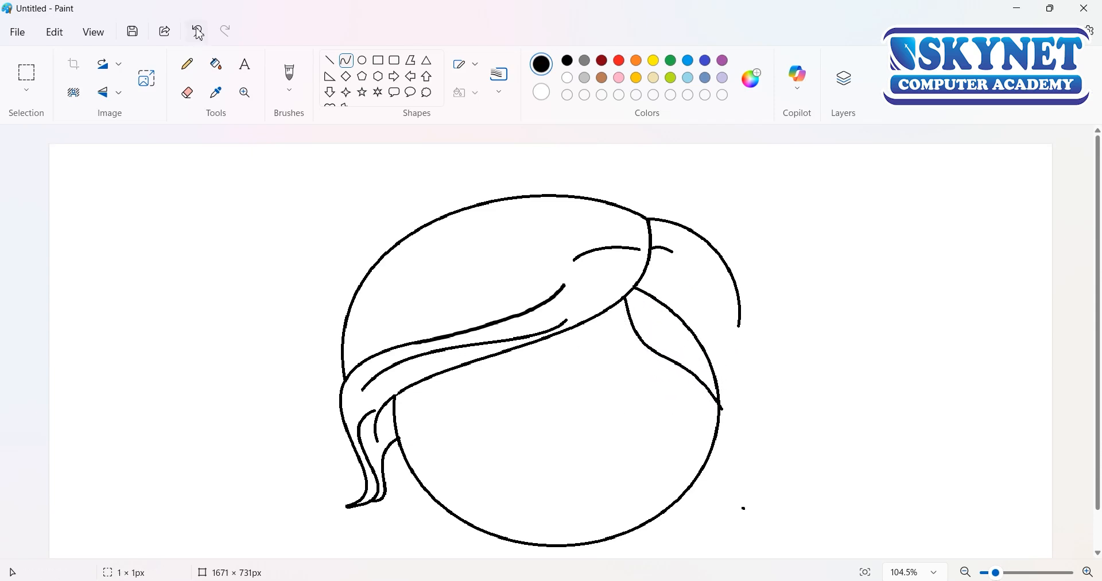
# Step: Erase the head circle's upper-right arc between the front hair and the S-shaped hairline's lower end
pyautogui.click(187, 93)
pyautogui.moveTo(642, 294)
pyautogui.mouseDown()
pyautogui.moveTo(679, 315)
pyautogui.moveTo(718, 374)
pyautogui.mouseUp()
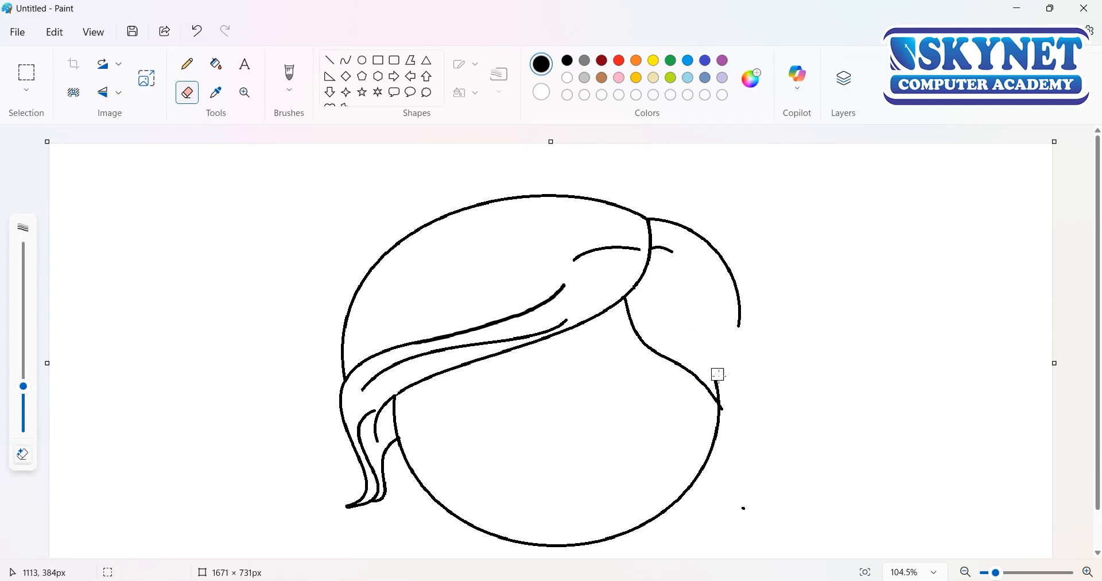
pyautogui.hotkey('ctrl', 'z')
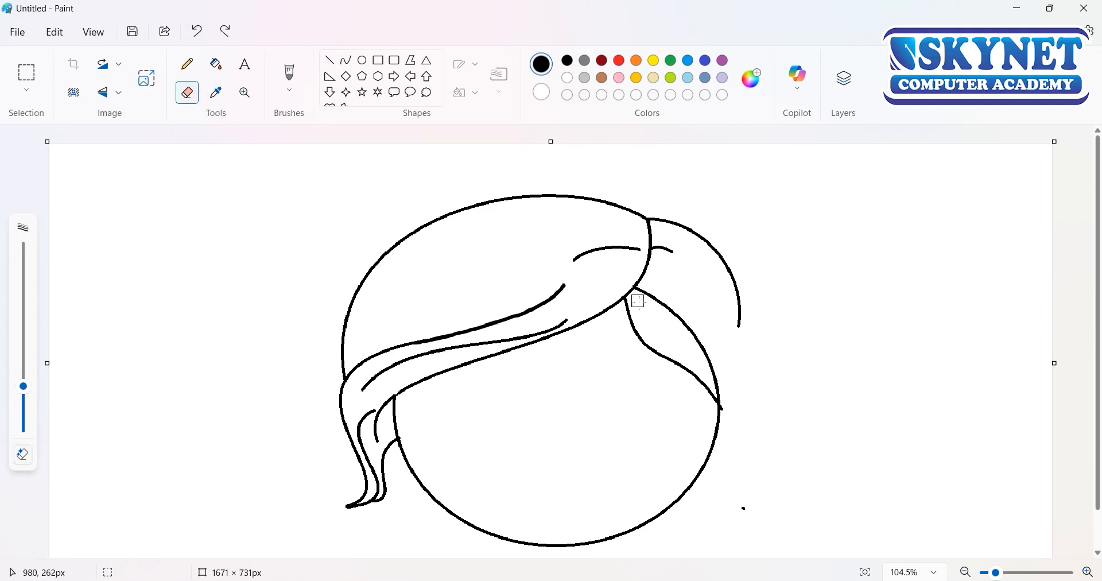
pyautogui.moveTo(642, 294); pyautogui.dragTo(705, 357)
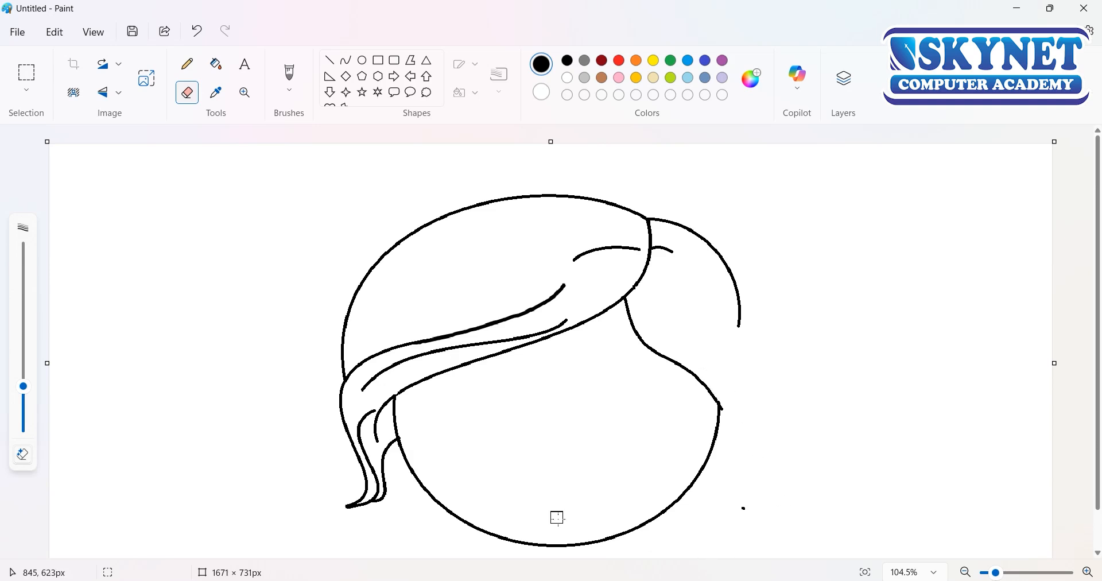
# Step: Draw a five-petal flower from pairs of bent curves meeting at one centre, over the hairline inside the back hair
pyautogui.click(345, 71)
pyautogui.moveTo(688, 343)
pyautogui.mouseDown()
pyautogui.moveTo(683, 290)
pyautogui.moveTo(678, 330)
pyautogui.moveTo(689, 300)
pyautogui.moveTo(692, 342)
pyautogui.moveTo(699, 315)
pyautogui.moveTo(700, 329)
pyautogui.moveTo(692, 343)
pyautogui.mouseUp()
pyautogui.click(701, 369)
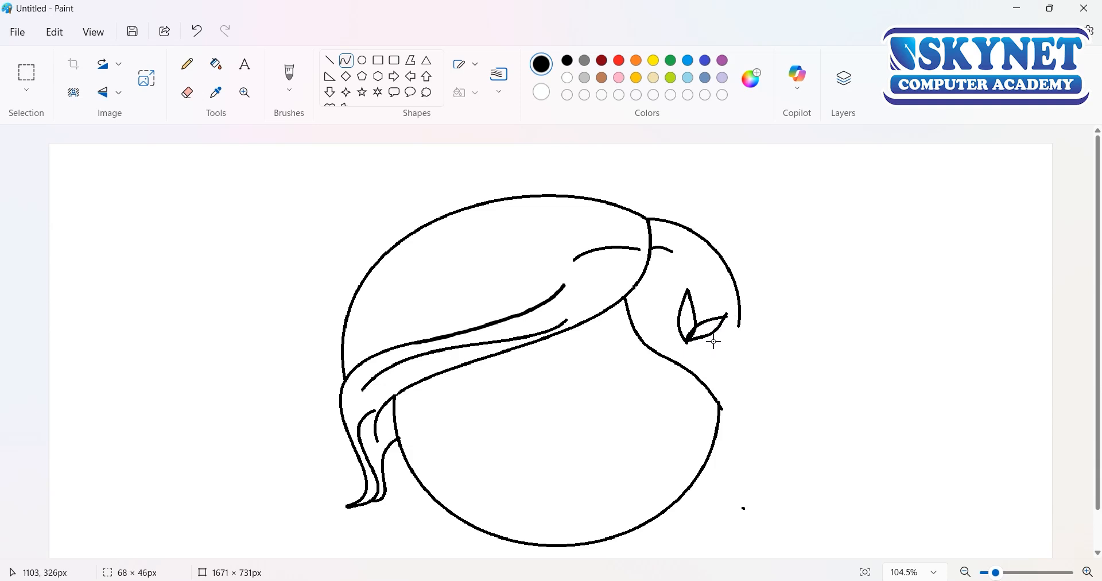
pyautogui.moveTo(707, 349); pyautogui.dragTo(685, 344)
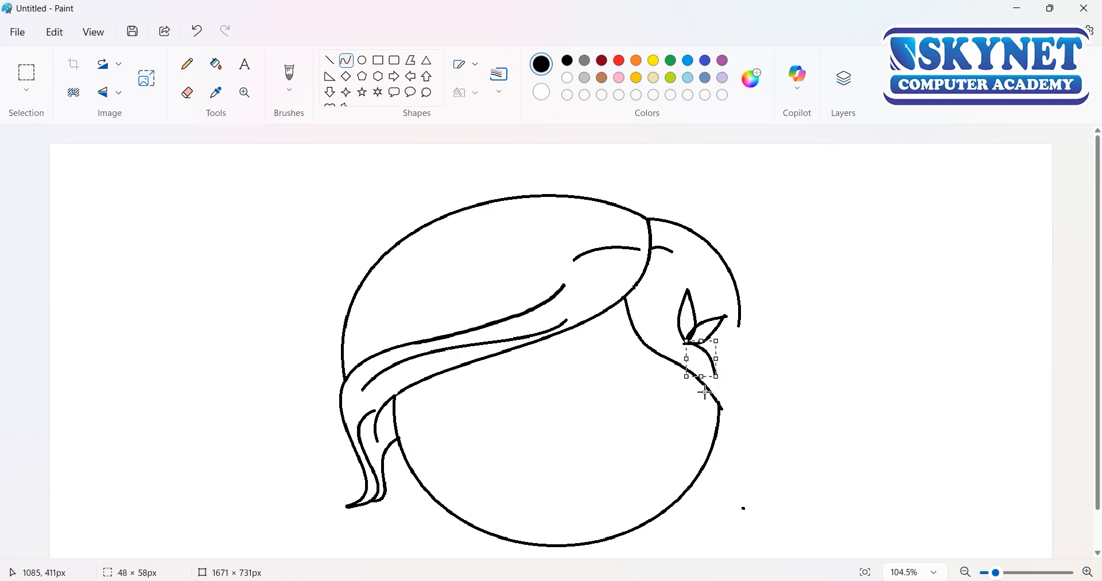
pyautogui.moveTo(705, 377); pyautogui.dragTo(700, 373)
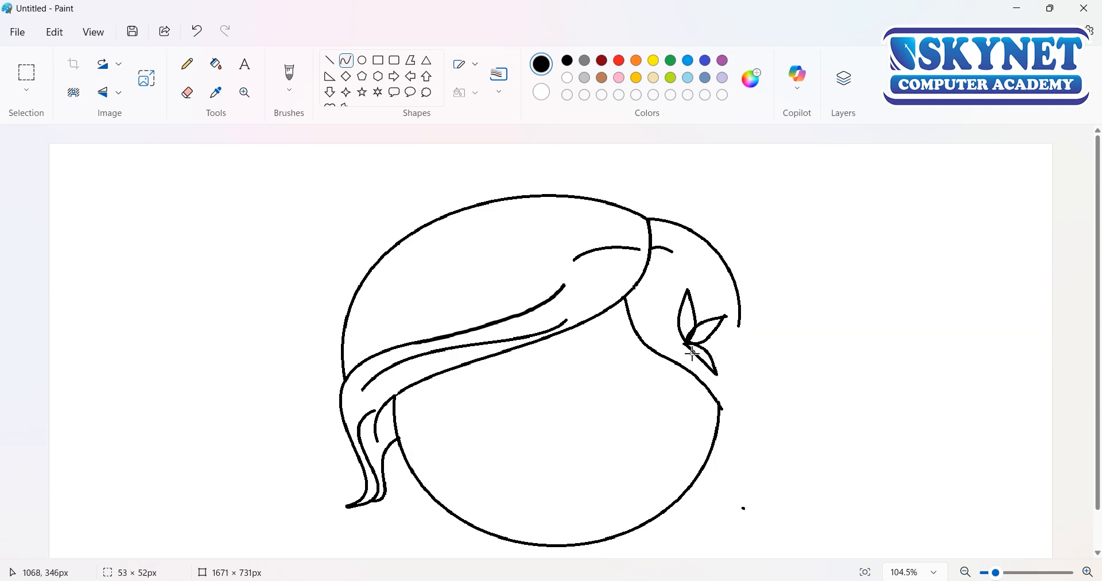
pyautogui.moveTo(685, 375)
pyautogui.mouseDown()
pyautogui.moveTo(716, 374)
pyautogui.moveTo(645, 321)
pyautogui.moveTo(683, 328)
pyautogui.moveTo(644, 321)
pyautogui.moveTo(632, 340)
pyautogui.moveTo(651, 324)
pyautogui.moveTo(673, 350)
pyautogui.mouseUp()
pyautogui.click(675, 374)
pyautogui.hotkey('ctrl', 'z')
pyautogui.moveTo(689, 347)
pyautogui.mouseDown()
pyautogui.moveTo(660, 376)
pyautogui.moveTo(694, 383)
pyautogui.moveTo(669, 384)
pyautogui.moveTo(692, 366)
pyautogui.mouseUp()
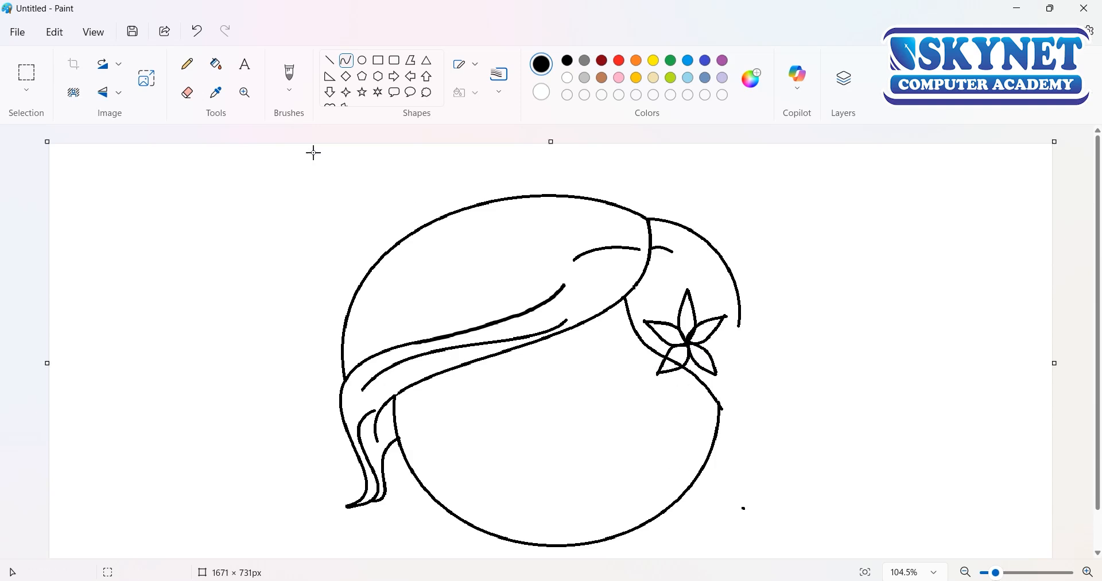
# Step: Reduce the eraser size and remove the piece of hairline crossing the flower's lower-left petal
pyautogui.click(188, 92)
pyautogui.scroll(3, 679, 381)
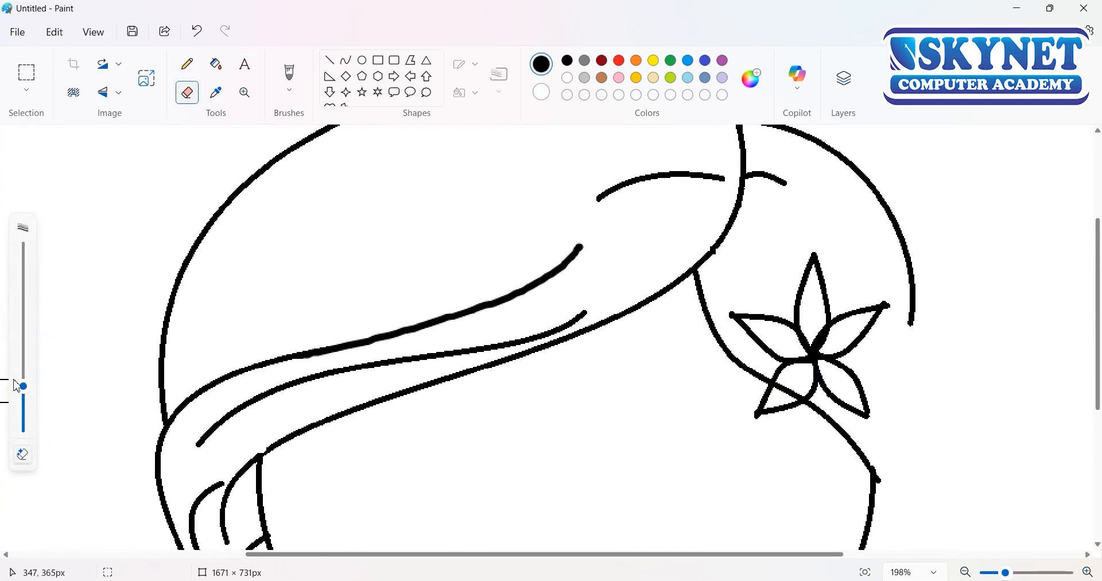
pyautogui.moveTo(23, 387); pyautogui.dragTo(22, 403)
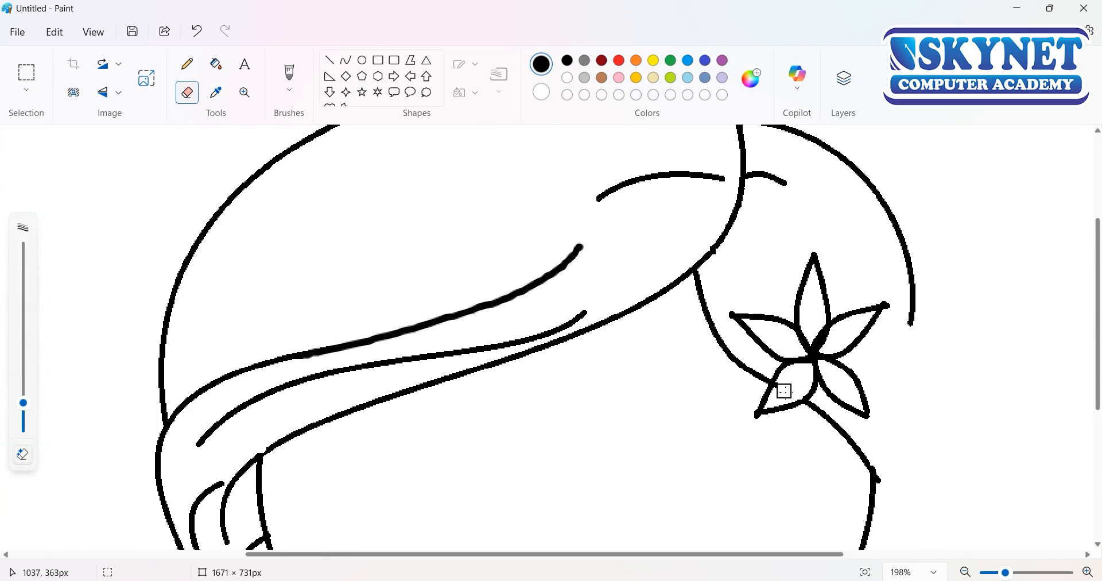
pyautogui.scroll(1, 827, 431)
pyautogui.scroll(-1, 740, 498)
pyautogui.click(346, 60)
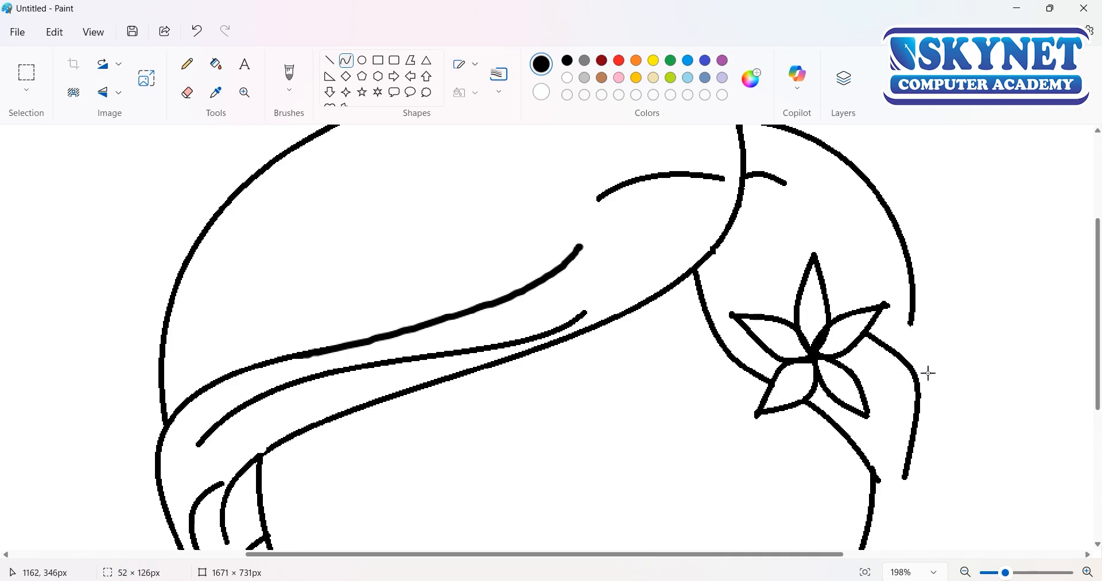
pyautogui.moveTo(868, 406); pyautogui.dragTo(832, 404)
pyautogui.moveTo(878, 377)
pyautogui.mouseDown()
pyautogui.moveTo(881, 342)
pyautogui.moveTo(864, 377)
pyautogui.mouseUp()
pyautogui.moveTo(913, 333); pyautogui.dragTo(905, 283)
pyautogui.moveTo(913, 379); pyautogui.dragTo(871, 339)
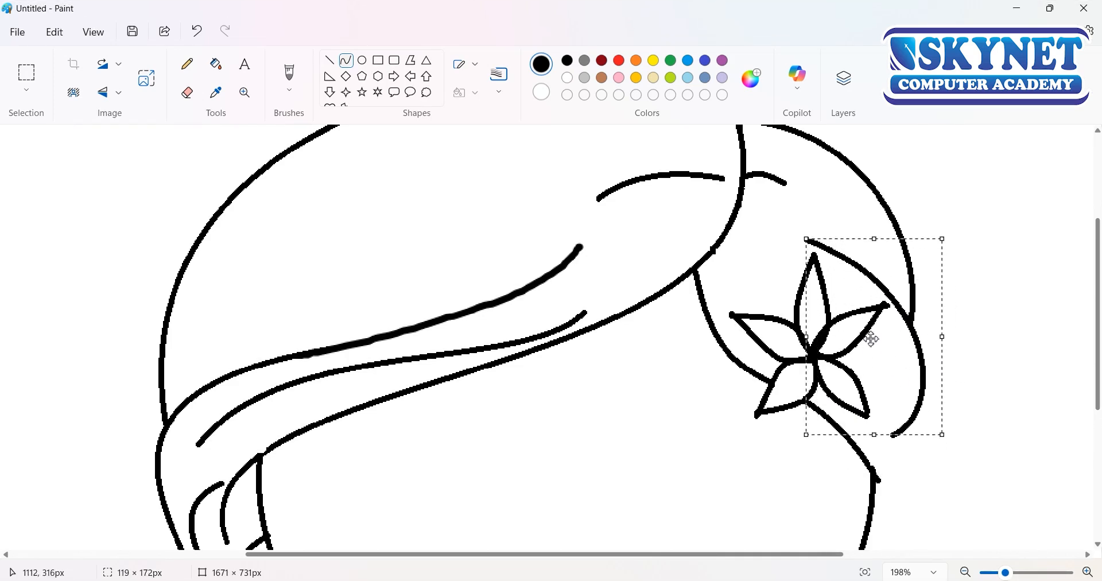
pyautogui.click(109, 96)
pyautogui.click(104, 117)
pyautogui.press('Delete')
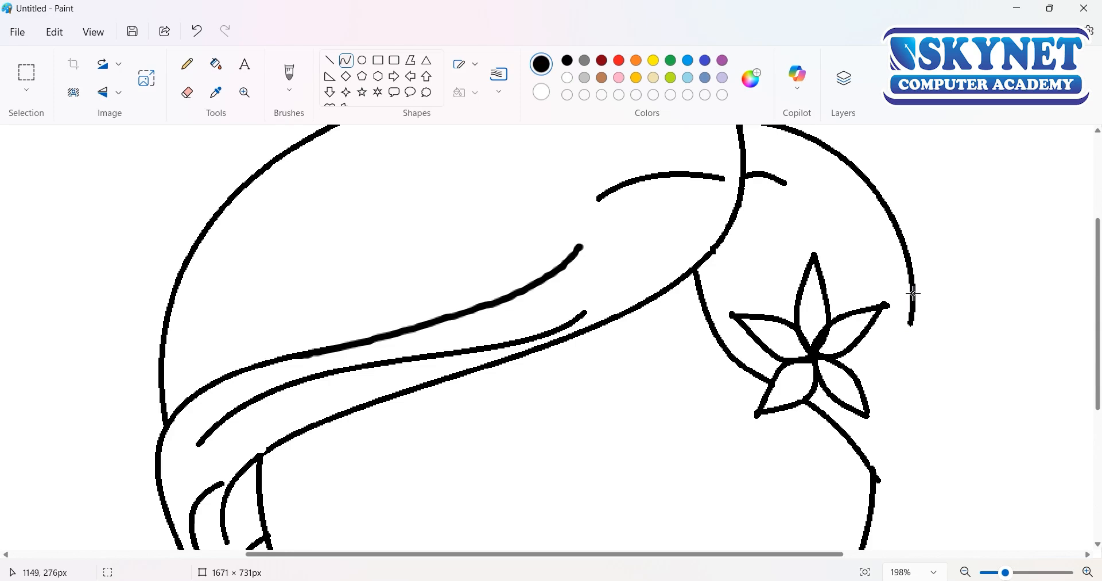
# Step: Join the back hair arc's lower end to the head circle with an outward-bulging curve about 37 × 131 px
pyautogui.moveTo(913, 294); pyautogui.dragTo(879, 477)
pyautogui.moveTo(896, 428); pyautogui.dragTo(908, 418)
pyautogui.moveTo(914, 331)
pyautogui.mouseDown()
pyautogui.moveTo(921, 400)
pyautogui.moveTo(910, 464)
pyautogui.mouseUp()
pyautogui.moveTo(911, 464); pyautogui.dragTo(915, 299)
pyautogui.press('Delete')
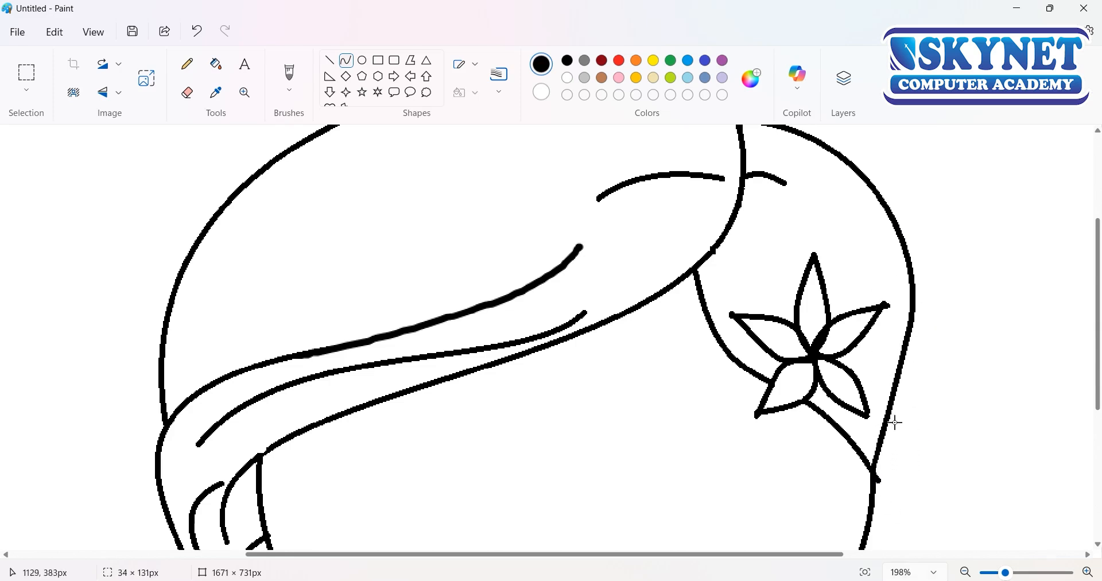
pyautogui.moveTo(895, 423); pyautogui.dragTo(917, 358)
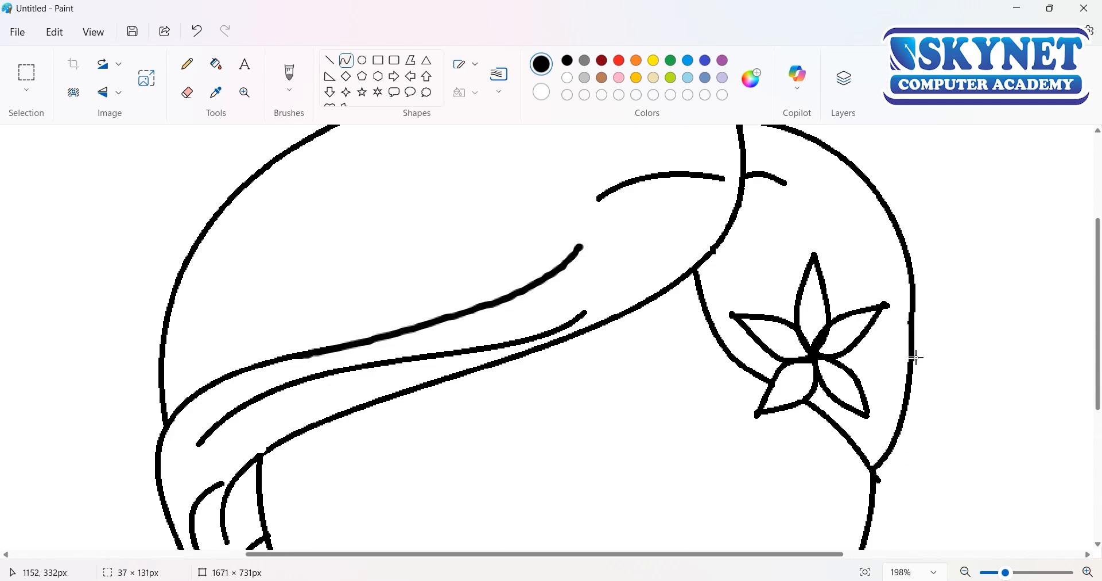
pyautogui.moveTo(895, 320); pyautogui.dragTo(901, 274)
pyautogui.click(960, 550)
# Step: Draw a long S-shaped strand inside the dome, running above and roughly parallel to the upper long hair curve
pyautogui.scroll(-2, 809, 426)
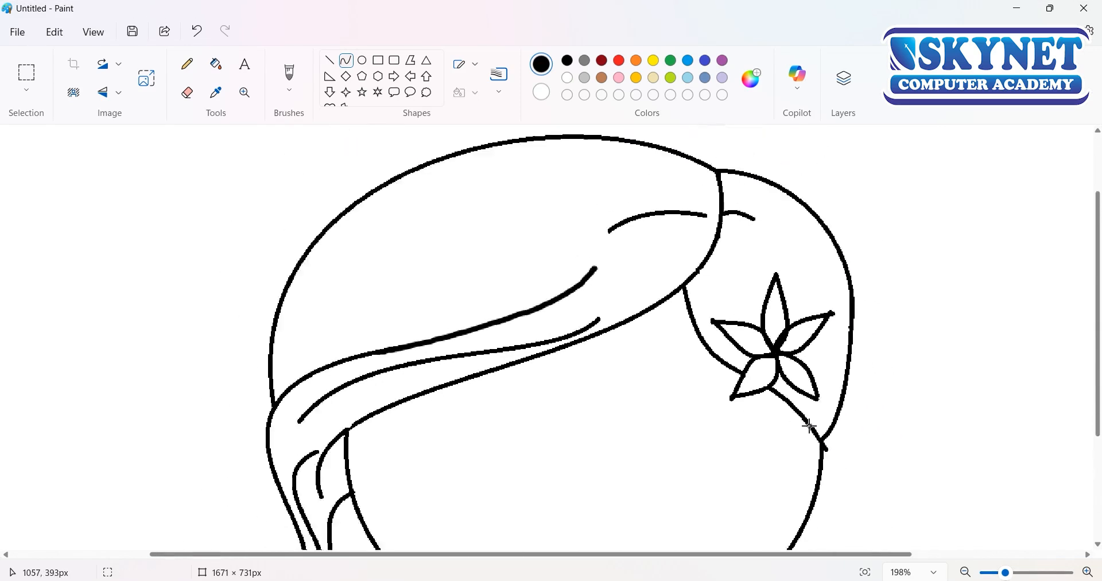
pyautogui.scroll(-3, 809, 426)
pyautogui.moveTo(546, 237)
pyautogui.mouseDown()
pyautogui.moveTo(443, 256)
pyautogui.moveTo(376, 318)
pyautogui.mouseUp()
pyautogui.moveTo(522, 251)
pyautogui.mouseDown()
pyautogui.moveTo(409, 293)
pyautogui.moveTo(396, 253)
pyautogui.moveTo(421, 234)
pyautogui.moveTo(414, 271)
pyautogui.mouseUp()
pyautogui.click(637, 183)
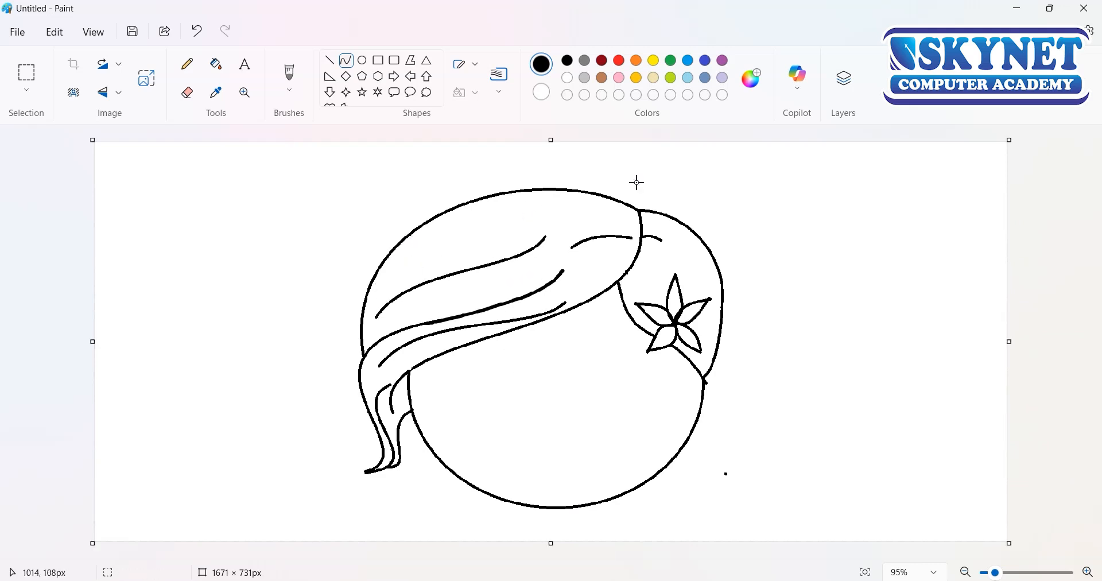
# Step: Extend the canvas height to 797 px and move the whole head drawing down to free space above it
pyautogui.click(37, 73)
pyautogui.moveTo(551, 543); pyautogui.dragTo(552, 580)
pyautogui.moveTo(297, 168); pyautogui.dragTo(765, 547)
pyautogui.moveTo(535, 349); pyautogui.dragTo(537, 406)
pyautogui.scroll(-1, 573, 332)
pyautogui.scroll(1, 577, 348)
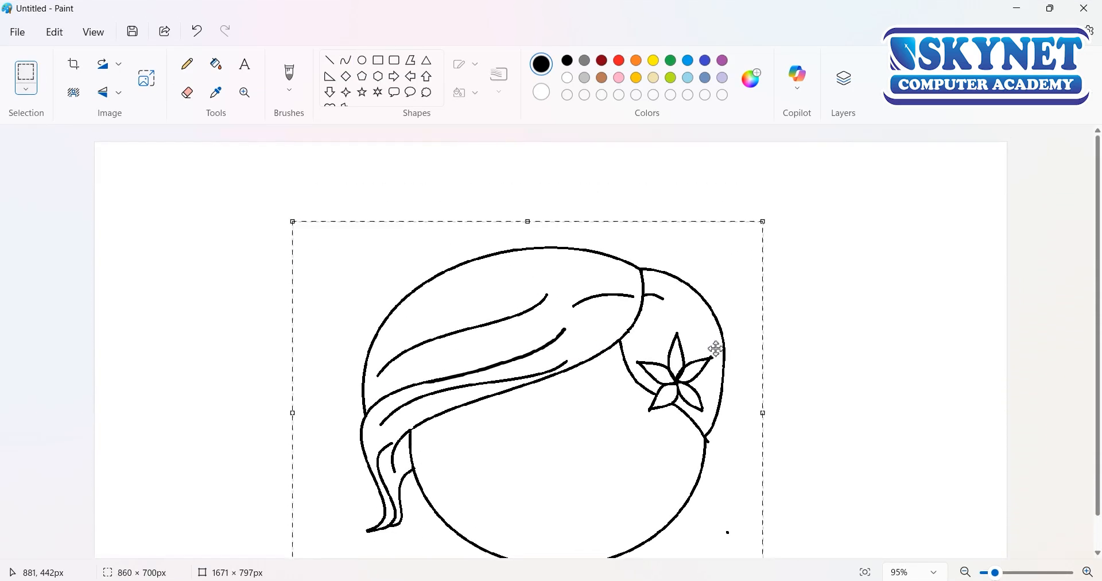
pyautogui.click(771, 347)
# Step: Draw a rounded arc, about 267 × 156 px, rising from the top of the dome as the hair bun's upper outline
pyautogui.click(346, 62)
pyautogui.moveTo(583, 251); pyautogui.dragTo(738, 203)
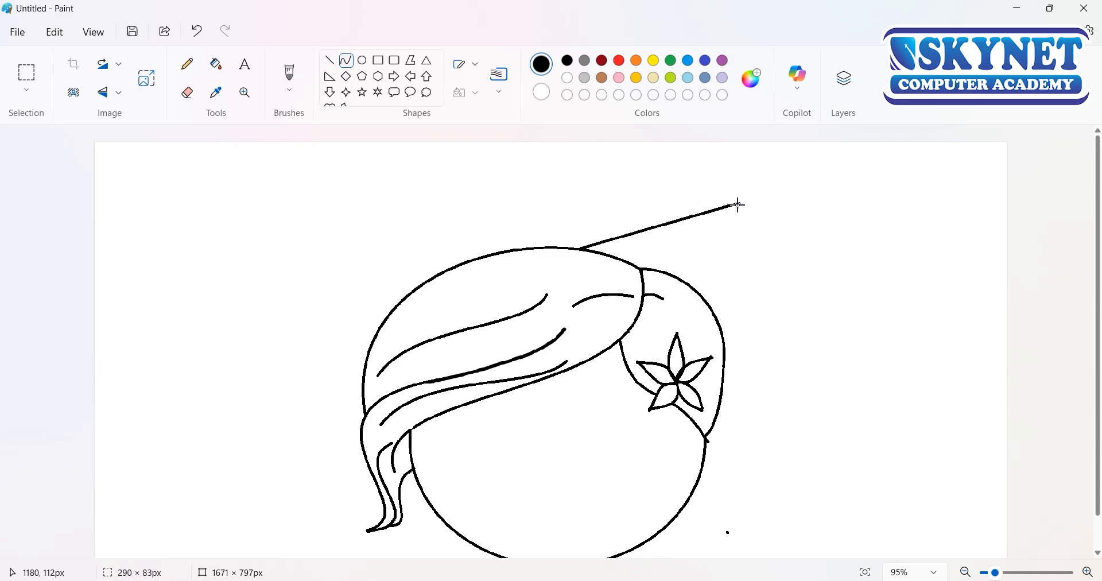
pyautogui.moveTo(631, 236)
pyautogui.mouseDown()
pyautogui.moveTo(580, 170)
pyautogui.moveTo(701, 178)
pyautogui.moveTo(680, 165)
pyautogui.mouseUp()
pyautogui.moveTo(740, 207); pyautogui.dragTo(705, 207)
pyautogui.moveTo(580, 205); pyautogui.dragTo(559, 206)
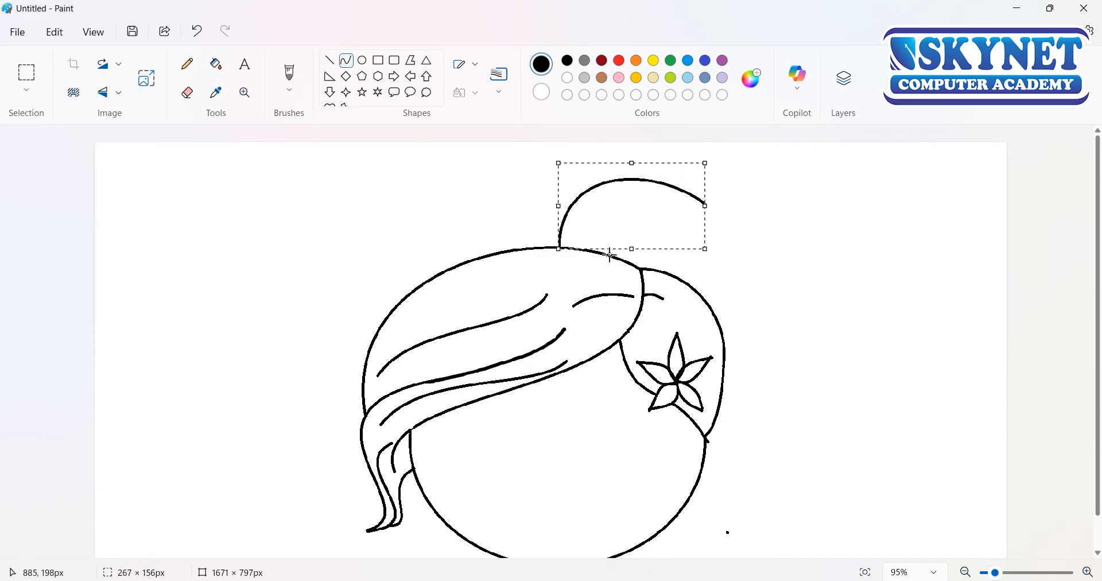
pyautogui.click(689, 274)
# Step: Draw a fold curve from the bun's top down into the bun and erase the first arc's leftover end
pyautogui.moveTo(630, 181); pyautogui.dragTo(689, 251)
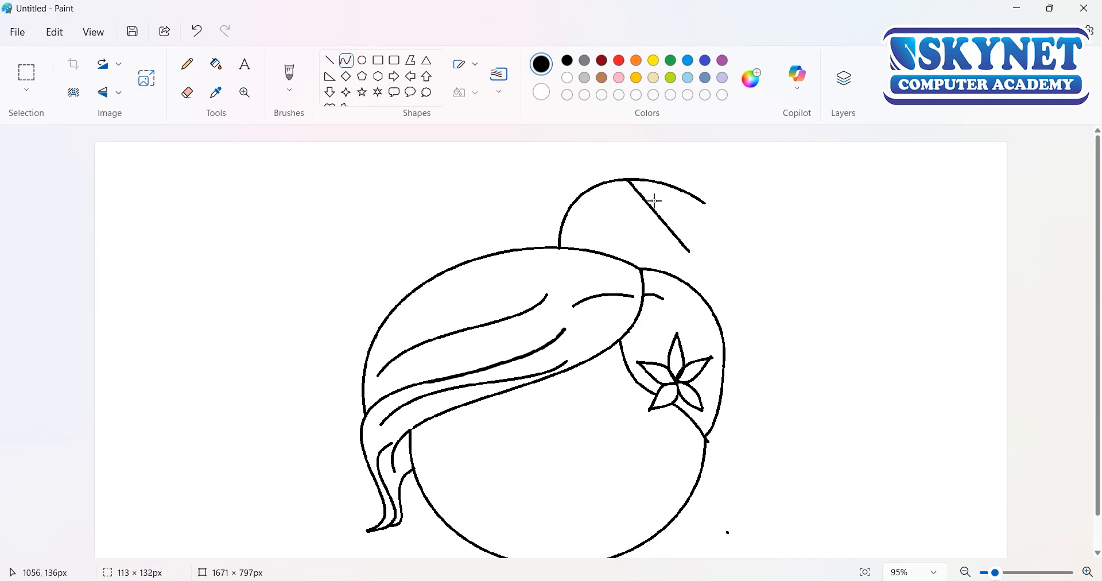
pyautogui.moveTo(654, 202)
pyautogui.mouseDown()
pyautogui.moveTo(667, 182)
pyautogui.moveTo(679, 189)
pyautogui.moveTo(677, 236)
pyautogui.moveTo(706, 197)
pyautogui.moveTo(680, 195)
pyautogui.mouseUp()
pyautogui.click(673, 255)
pyautogui.click(187, 92)
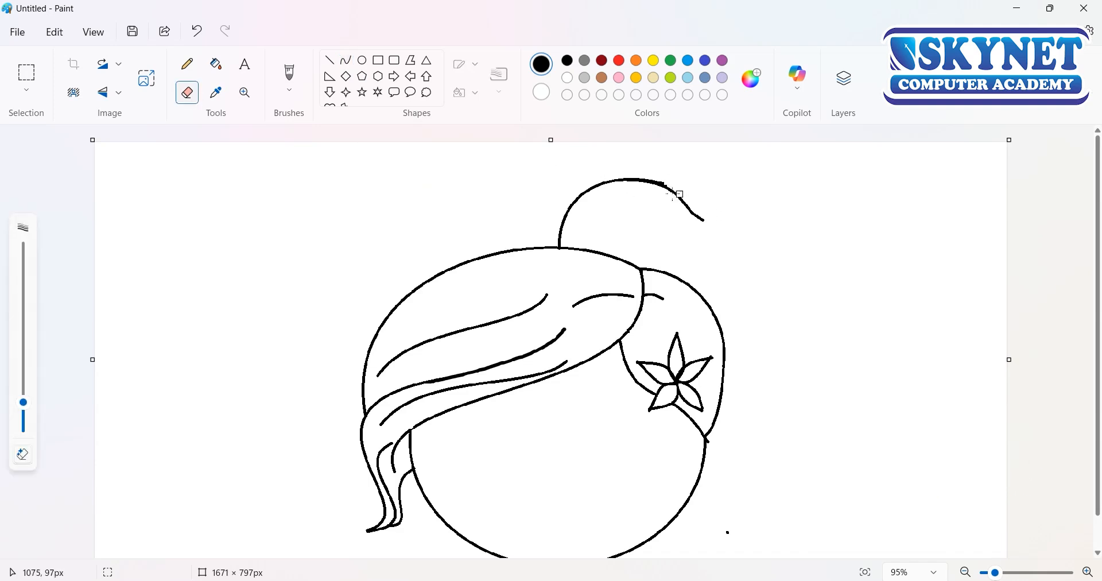
pyautogui.click(346, 61)
pyautogui.moveTo(713, 309)
pyautogui.mouseDown()
pyautogui.moveTo(680, 195)
pyautogui.moveTo(756, 234)
pyautogui.moveTo(733, 291)
pyautogui.moveTo(739, 214)
pyautogui.moveTo(701, 205)
pyautogui.moveTo(687, 177)
pyautogui.moveTo(727, 215)
pyautogui.mouseUp()
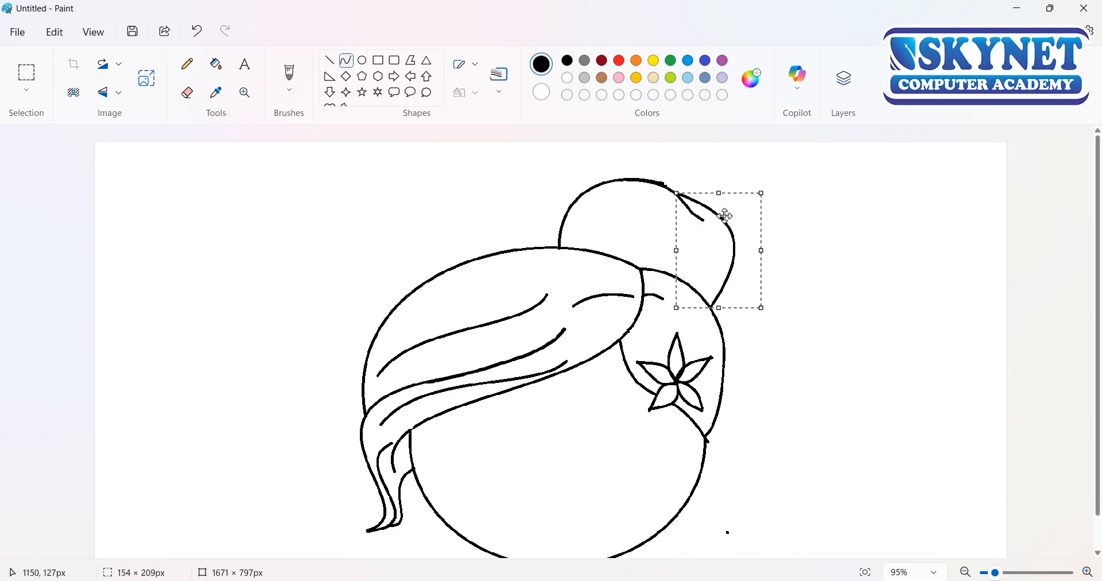
pyautogui.moveTo(767, 250); pyautogui.dragTo(799, 251)
pyautogui.moveTo(681, 249)
pyautogui.mouseDown()
pyautogui.moveTo(705, 236)
pyautogui.moveTo(674, 241)
pyautogui.mouseUp()
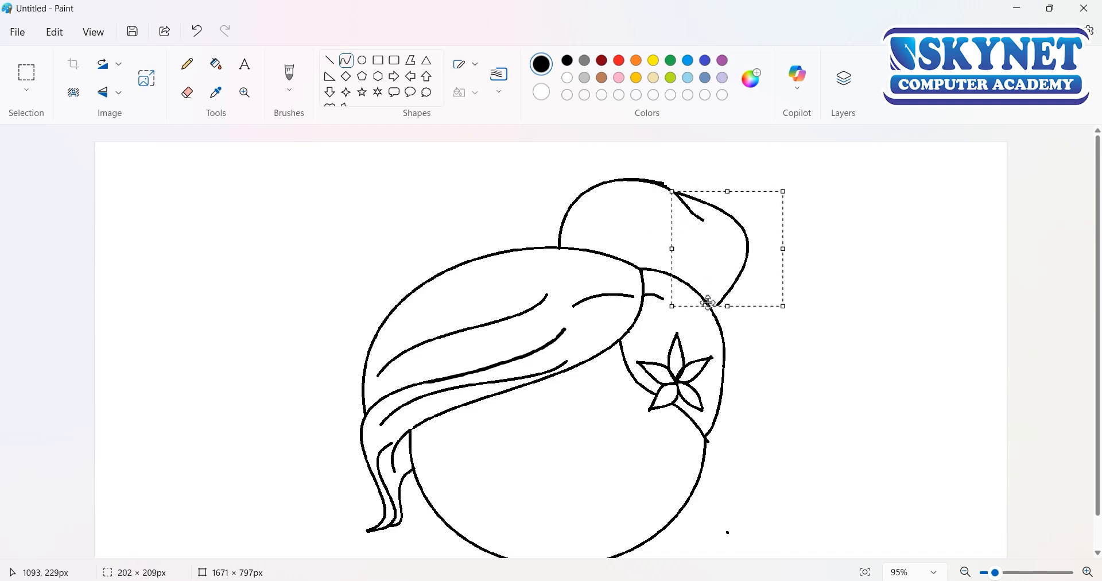
pyautogui.moveTo(728, 301); pyautogui.dragTo(731, 319)
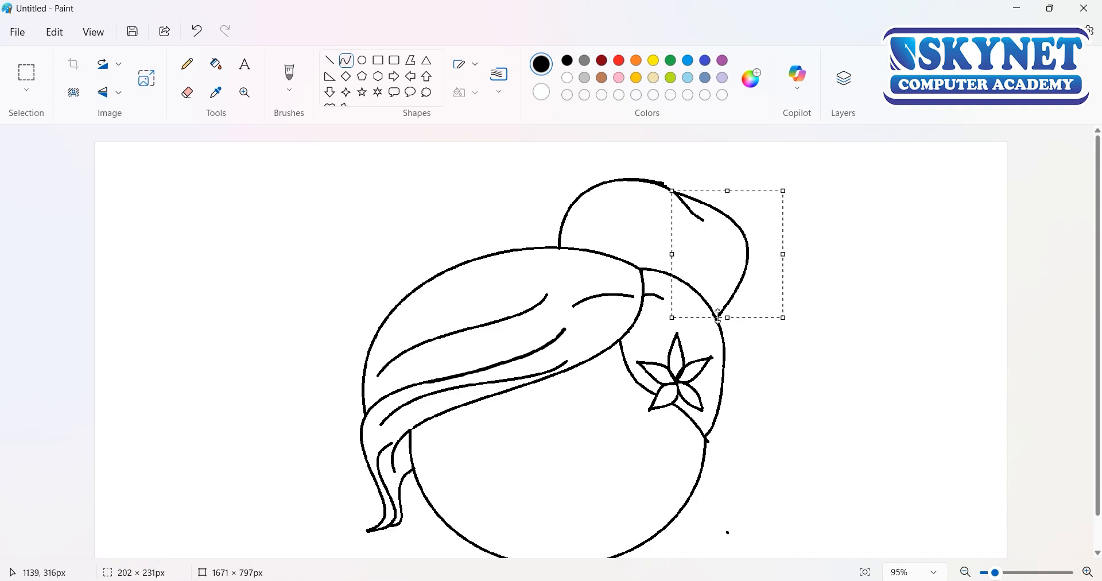
pyautogui.press('Delete')
# Step: Draw the bun's right side with two joined curves from the fold down to the back hair outline
pyautogui.moveTo(670, 187); pyautogui.dragTo(703, 279)
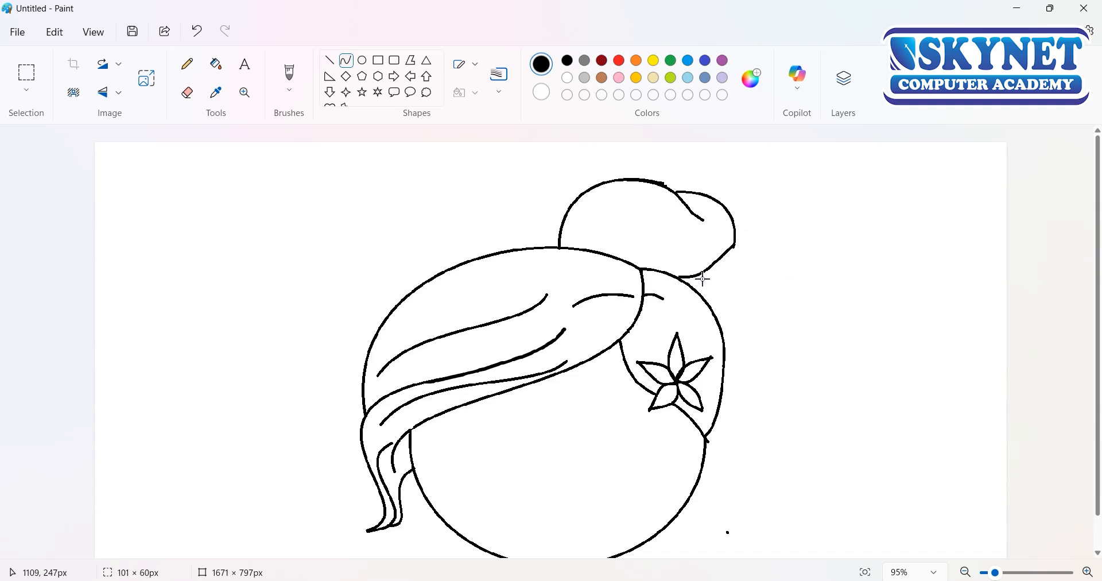
pyautogui.hotkey('ctrl', 'z')
pyautogui.moveTo(735, 248); pyautogui.dragTo(691, 284)
pyautogui.moveTo(719, 272); pyautogui.dragTo(712, 304)
pyautogui.click(744, 349)
# Step: Draw an upward-bowed curve along the bun's base, from its left end to the right side's lower end
pyautogui.moveTo(559, 246)
pyautogui.mouseDown()
pyautogui.moveTo(655, 254)
pyautogui.moveTo(690, 283)
pyautogui.mouseUp()
pyautogui.moveTo(620, 265)
pyautogui.mouseDown()
pyautogui.moveTo(622, 228)
pyautogui.moveTo(669, 257)
pyautogui.mouseUp()
pyautogui.click(691, 346)
# Step: Draw two strands inside the bun: an S-shaped one beside the fold and a short wavy one about 110 × 63 px
pyautogui.moveTo(636, 199); pyautogui.dragTo(701, 259)
pyautogui.moveTo(661, 220); pyautogui.dragTo(664, 197)
pyautogui.moveTo(678, 230); pyautogui.dragTo(662, 252)
pyautogui.moveTo(648, 218)
pyautogui.mouseDown()
pyautogui.moveTo(657, 214)
pyautogui.moveTo(584, 224)
pyautogui.moveTo(616, 231)
pyautogui.moveTo(612, 198)
pyautogui.mouseUp()
pyautogui.click(636, 211)
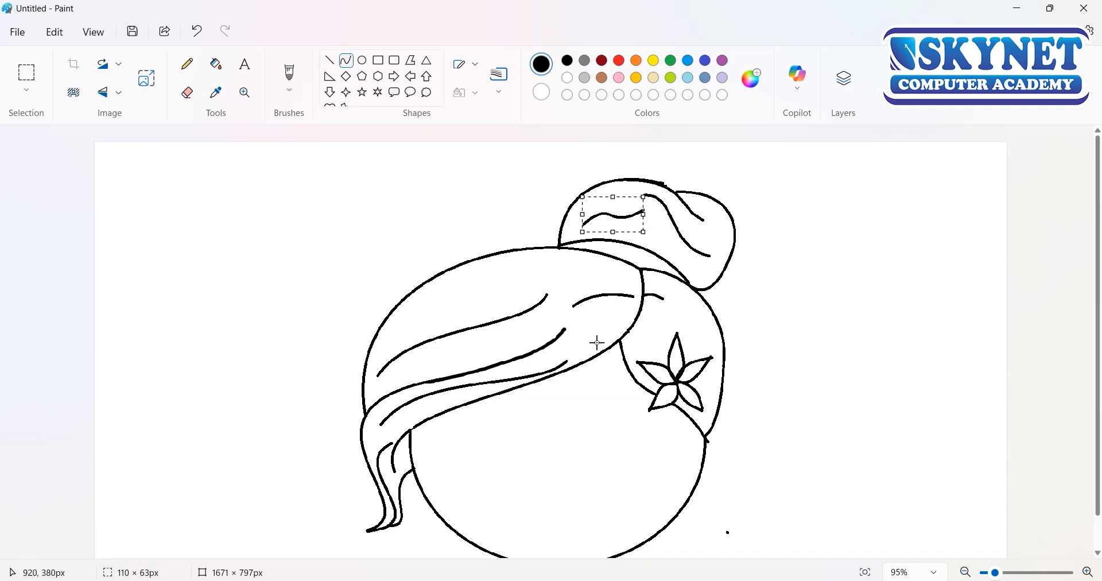
pyautogui.click(655, 255)
# Step: Draw an S-shaped strand, about 87 × 153 px, in the back hair above the flower, ending at its outer edge
pyautogui.scroll(-1, 628, 414)
pyautogui.moveTo(676, 282)
pyautogui.mouseDown()
pyautogui.moveTo(722, 330)
pyautogui.moveTo(696, 310)
pyautogui.moveTo(720, 301)
pyautogui.mouseUp()
pyautogui.moveTo(701, 300); pyautogui.dragTo(722, 345)
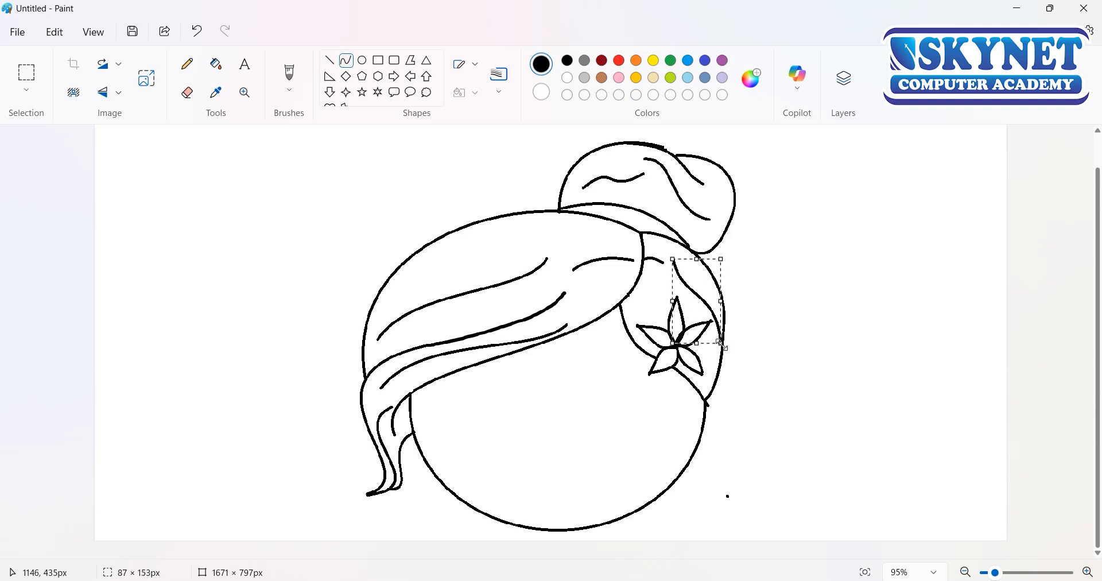
pyautogui.click(709, 402)
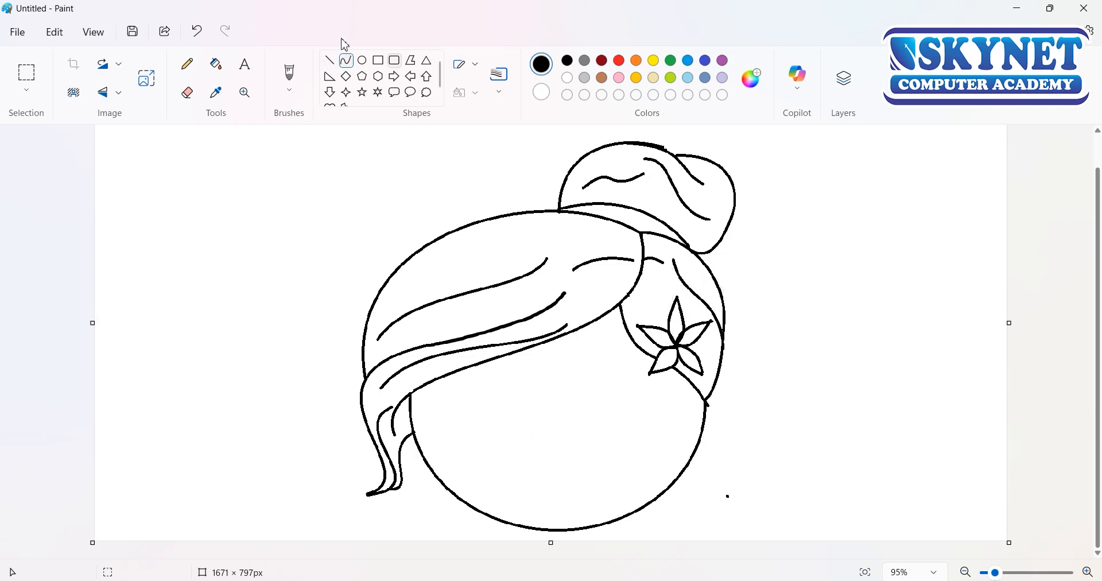
# Step: Draw the right eye as a circle about 128 × 133 px on the face, with an oval about 54 × 74 px inside it
pyautogui.moveTo(607, 385); pyautogui.dragTo(670, 456)
pyautogui.moveTo(629, 423)
pyautogui.mouseDown()
pyautogui.moveTo(610, 389)
pyautogui.moveTo(565, 390)
pyautogui.mouseUp()
pyautogui.moveTo(596, 397)
pyautogui.mouseDown()
pyautogui.moveTo(603, 413)
pyautogui.moveTo(584, 406)
pyautogui.moveTo(615, 406)
pyautogui.mouseUp()
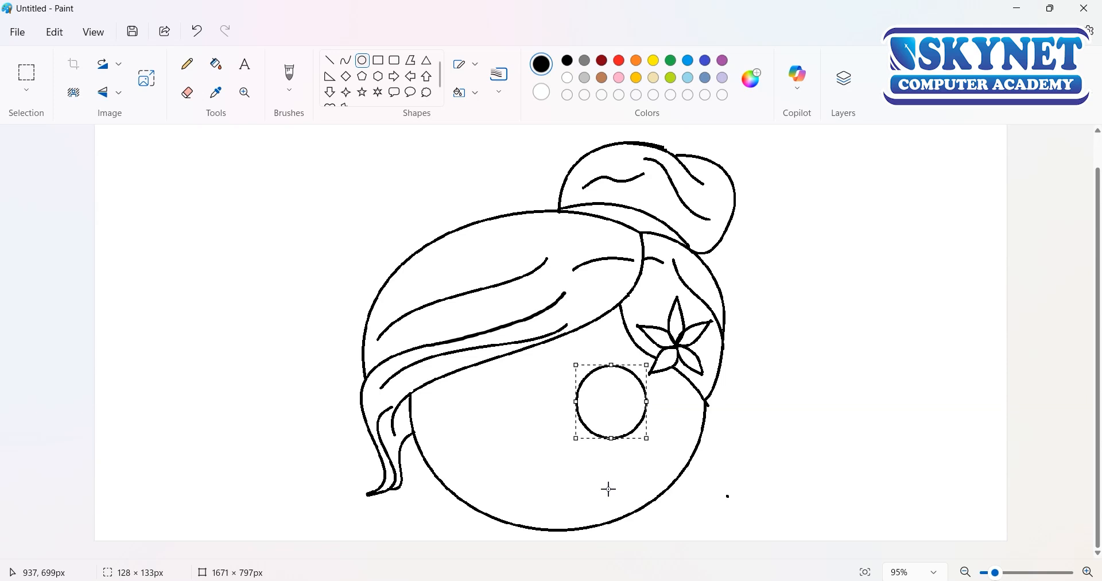
pyautogui.click(594, 456)
pyautogui.moveTo(588, 390)
pyautogui.mouseDown()
pyautogui.moveTo(621, 436)
pyautogui.moveTo(610, 407)
pyautogui.mouseUp()
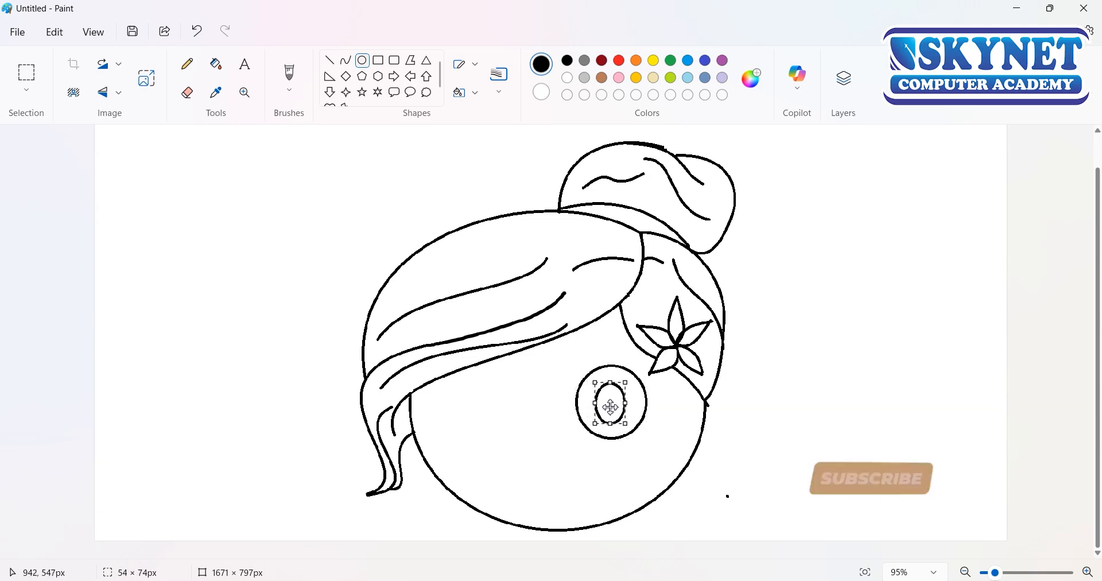
# Step: Copy the finished eye on the face and place the duplicate beside it as the second eye, level with the first
pyautogui.click(579, 373)
pyautogui.click(26, 74)
pyautogui.moveTo(648, 370); pyautogui.dragTo(567, 451)
pyautogui.moveTo(571, 353); pyautogui.dragTo(649, 456)
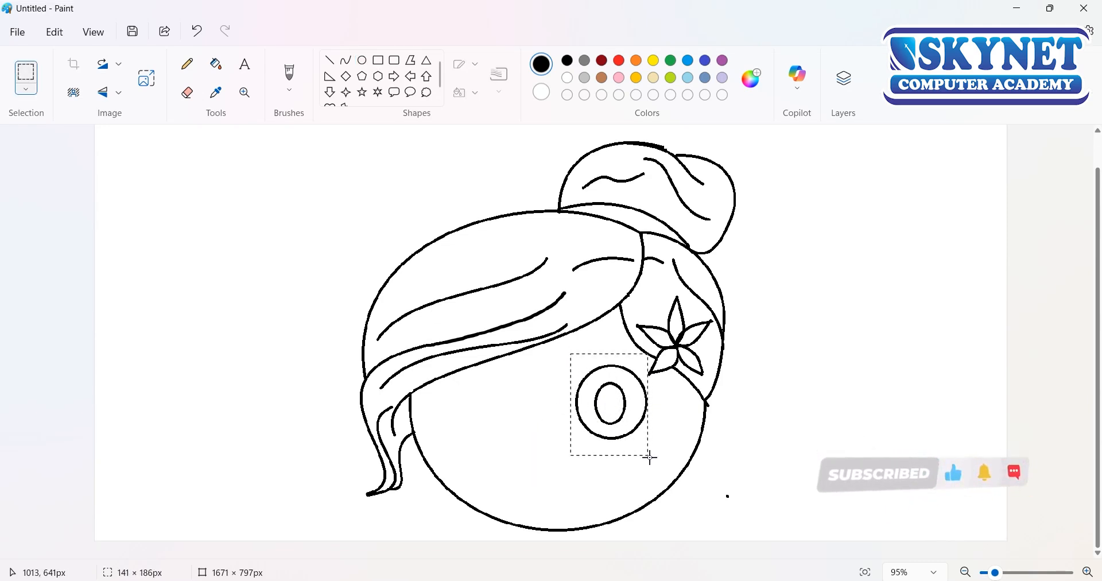
pyautogui.click(54, 33)
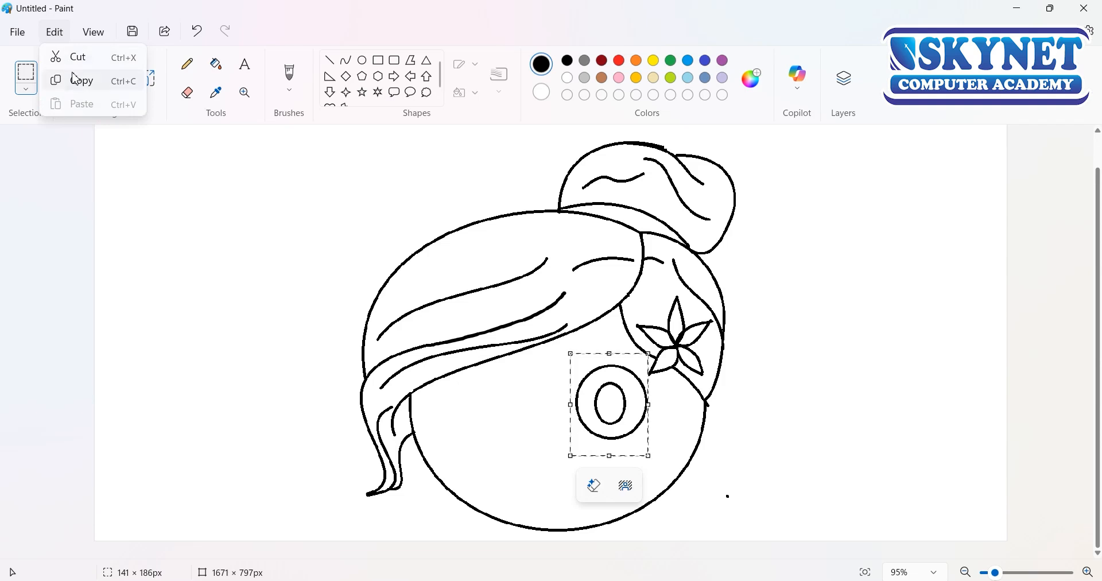
pyautogui.click(74, 79)
pyautogui.click(55, 32)
pyautogui.click(74, 101)
pyautogui.moveTo(130, 205)
pyautogui.mouseDown()
pyautogui.moveTo(498, 426)
pyautogui.moveTo(520, 422)
pyautogui.mouseUp()
pyautogui.click(553, 470)
# Step: Draw a small upright oval in the lower part of each eye's inner oval
pyautogui.click(362, 60)
pyautogui.moveTo(604, 401); pyautogui.dragTo(618, 425)
pyautogui.moveTo(568, 357); pyautogui.dragTo(647, 362)
pyautogui.hotkey('ctrl', 'z')
# Step: Draw a curved eyebrow bowed upward above each eye
pyautogui.click(346, 60)
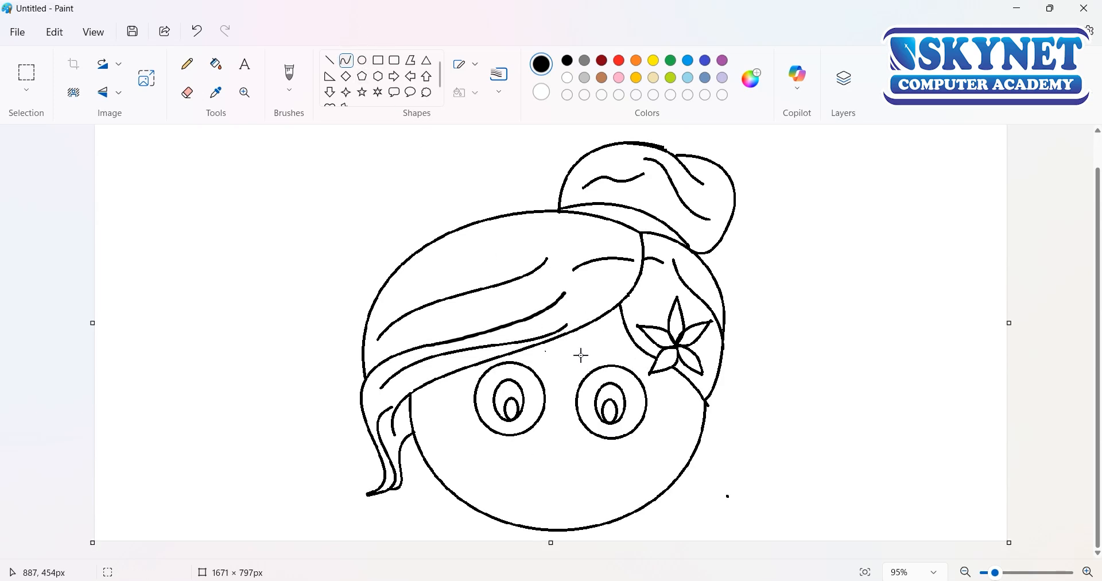
pyautogui.moveTo(578, 358); pyautogui.dragTo(613, 366)
pyautogui.click(634, 347)
pyautogui.moveTo(538, 355); pyautogui.dragTo(507, 353)
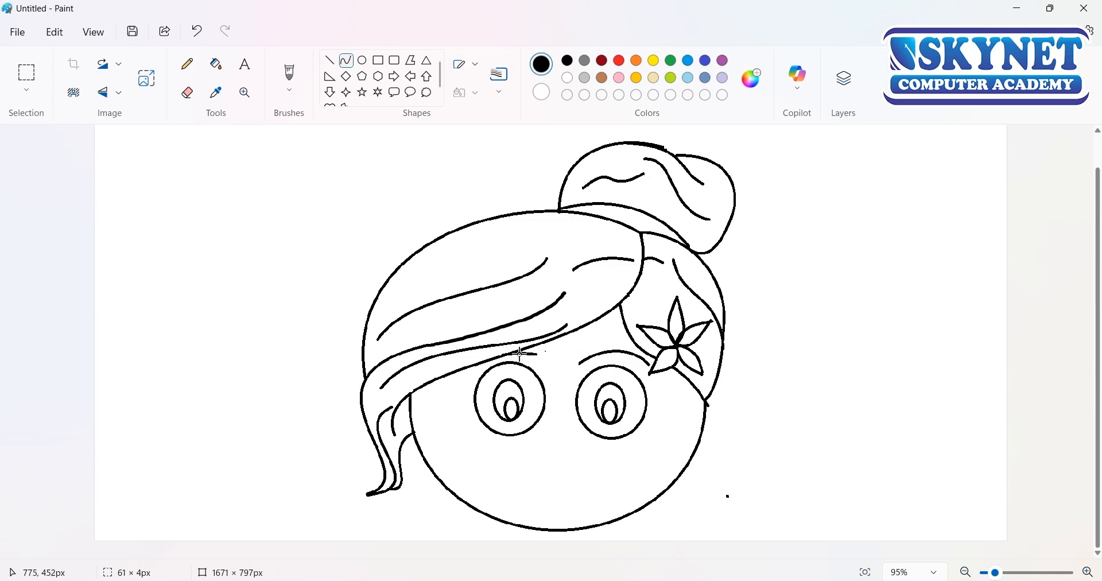
pyautogui.moveTo(540, 359); pyautogui.dragTo(497, 353)
pyautogui.click(525, 486)
# Step: Draw a wide smile below the eyes as a curve bowed downward
pyautogui.moveTo(504, 473)
pyautogui.mouseDown()
pyautogui.moveTo(551, 488)
pyautogui.moveTo(625, 472)
pyautogui.mouseUp()
pyautogui.moveTo(548, 484); pyautogui.dragTo(591, 511)
pyautogui.click(545, 429)
pyautogui.moveTo(547, 431)
pyautogui.mouseDown()
pyautogui.moveTo(592, 458)
pyautogui.moveTo(566, 460)
pyautogui.moveTo(563, 444)
pyautogui.mouseUp()
pyautogui.press('Delete')
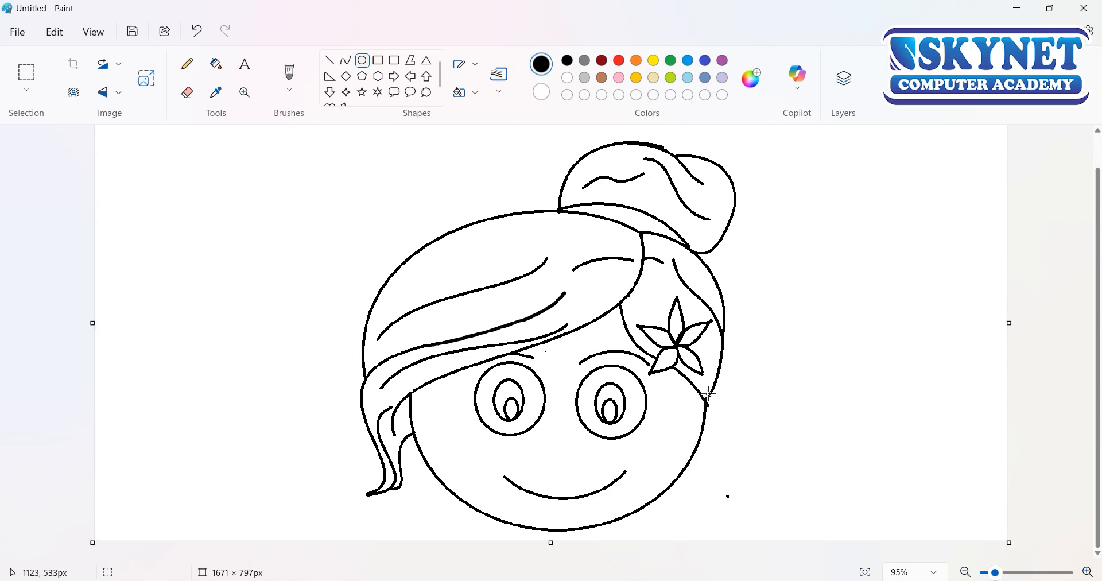
pyautogui.moveTo(708, 385); pyautogui.dragTo(701, 444)
pyautogui.hotkey('ctrl', 'z')
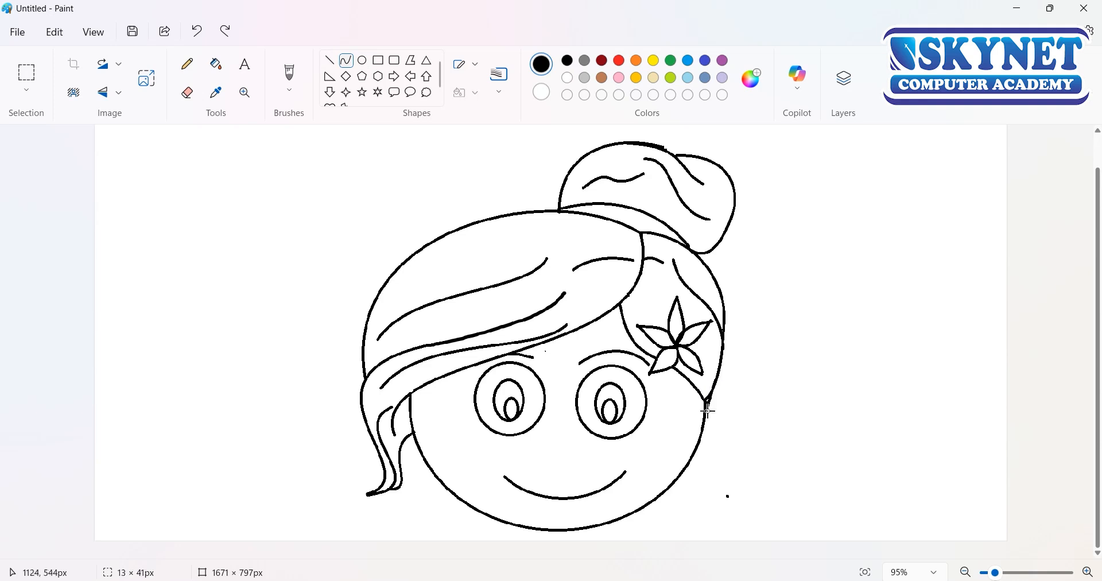
# Step: Draw an ear below the back hair as a curve bowed outward from the face's edge, with short curved lines inside it
pyautogui.moveTo(708, 411); pyautogui.dragTo(696, 451)
pyautogui.moveTo(724, 390); pyautogui.dragTo(724, 458)
pyautogui.moveTo(731, 499); pyautogui.dragTo(714, 404)
pyautogui.hotkey('ctrl', 'z')
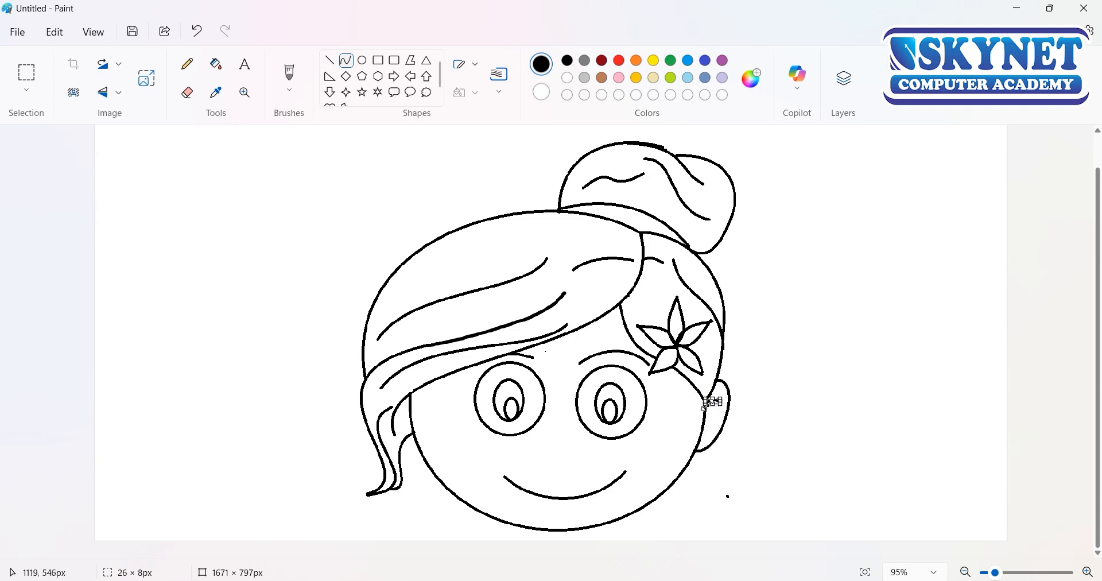
pyautogui.click(721, 512)
pyautogui.click(710, 499)
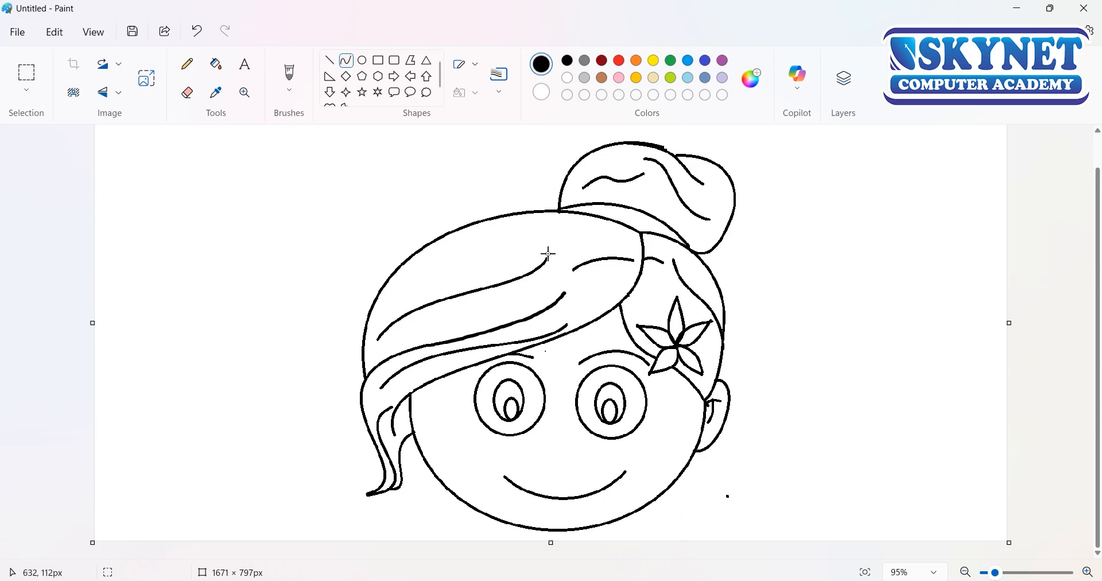
# Step: Draw a small nose curve bowed downward, and close the mouth with an upper lip curve about 217 × 29 px
pyautogui.moveTo(557, 448)
pyautogui.mouseDown()
pyautogui.moveTo(581, 446)
pyautogui.moveTo(546, 463)
pyautogui.moveTo(591, 486)
pyautogui.moveTo(624, 470)
pyautogui.mouseUp()
pyautogui.click(577, 456)
pyautogui.click(587, 513)
pyautogui.moveTo(546, 480); pyautogui.dragTo(587, 487)
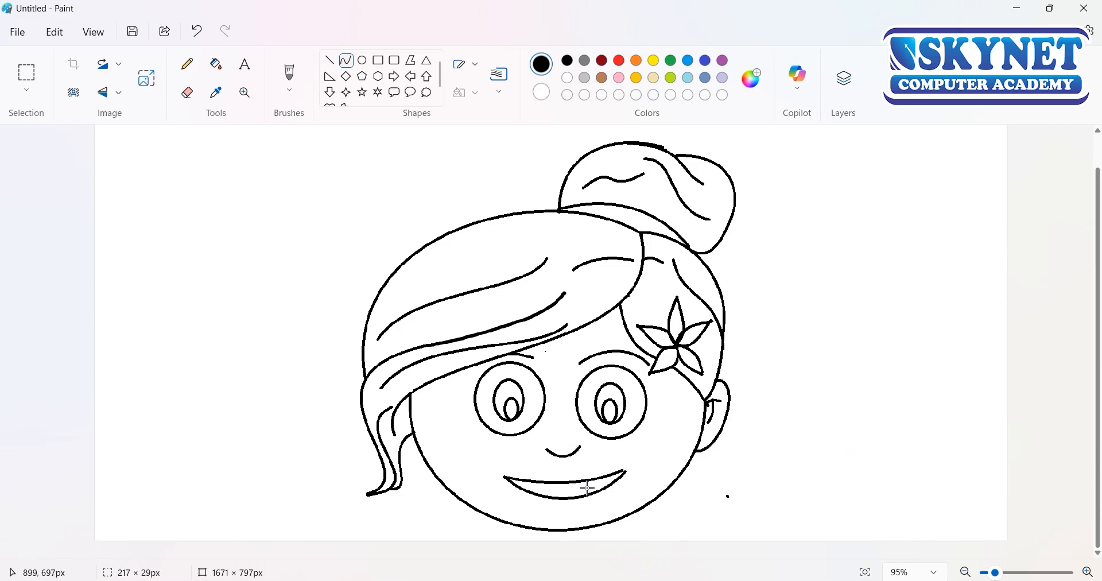
pyautogui.click(644, 445)
# Step: Fill the swept front hair with the custom dark blue #060652
pyautogui.click(217, 64)
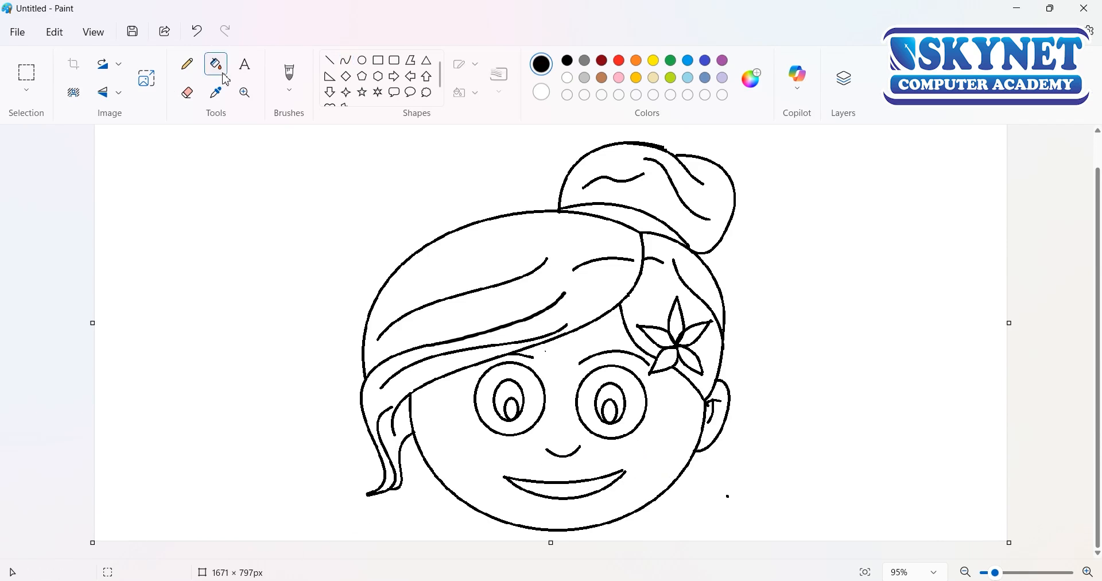
pyautogui.click(749, 81)
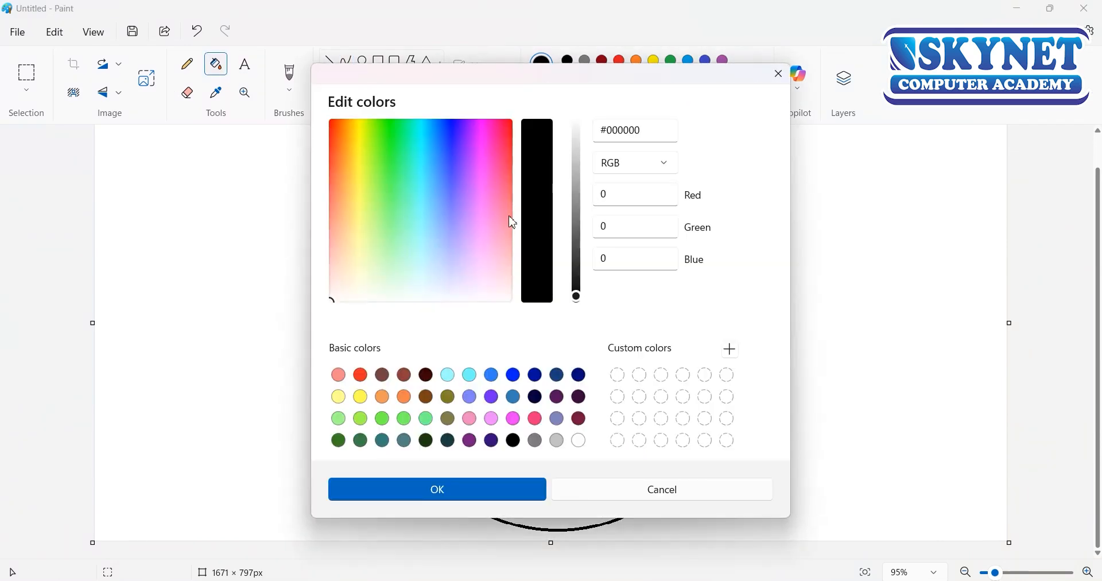
pyautogui.moveTo(576, 296); pyautogui.dragTo(577, 285)
pyautogui.moveTo(445, 132); pyautogui.dragTo(453, 133)
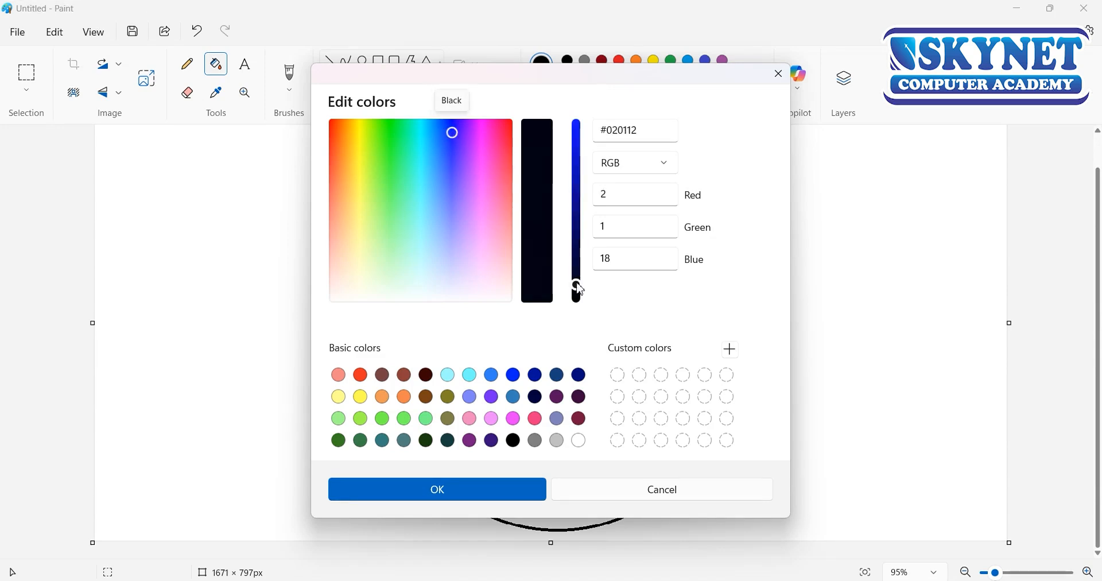
pyautogui.moveTo(577, 284); pyautogui.dragTo(578, 277)
pyautogui.click(436, 490)
pyautogui.click(490, 312)
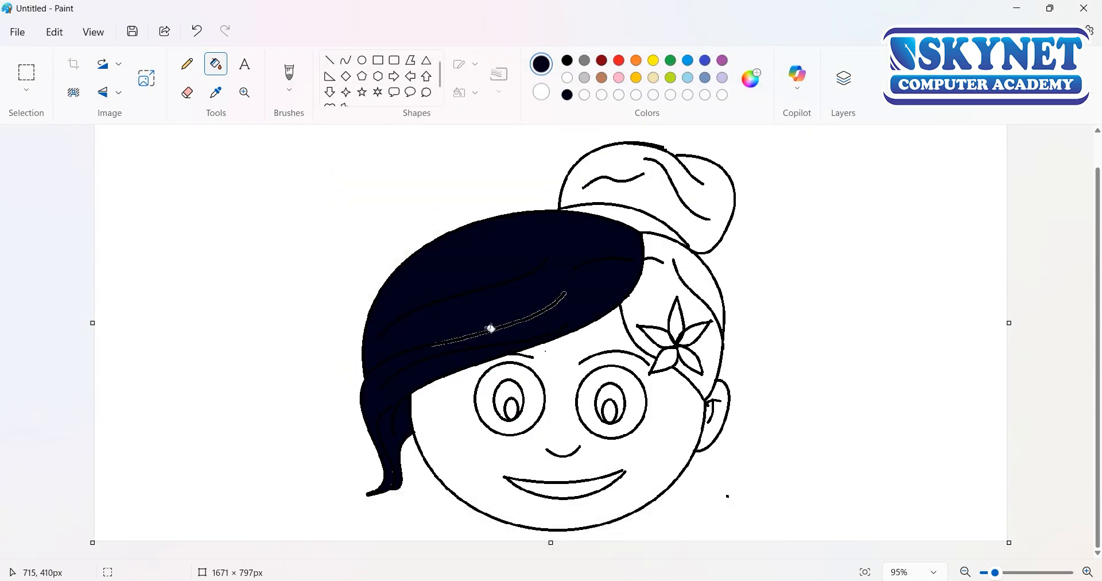
pyautogui.hotkey('ctrl', 'z')
pyautogui.click(750, 80)
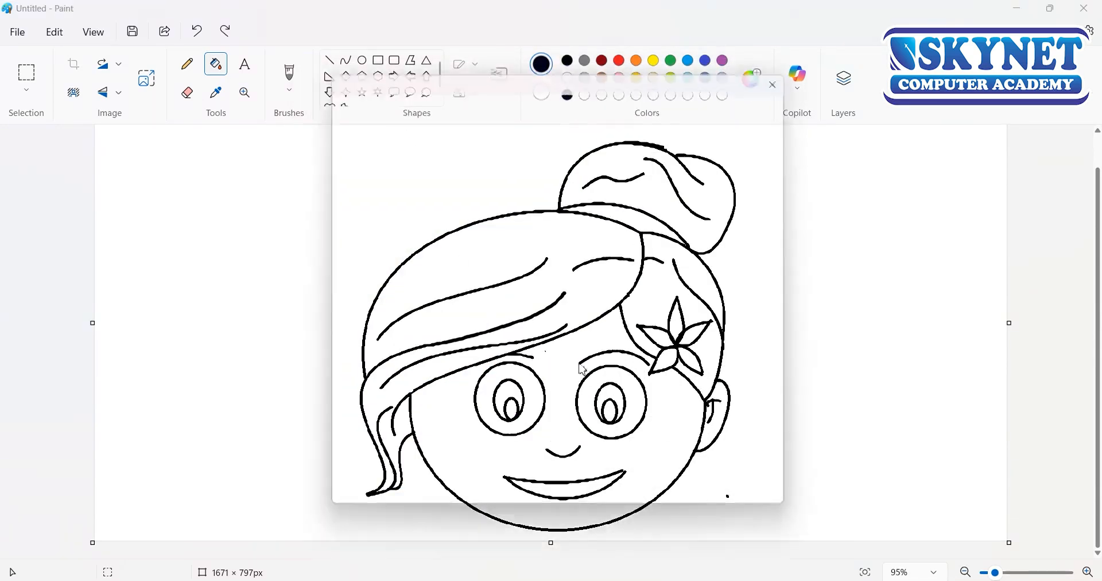
pyautogui.moveTo(578, 280); pyautogui.dragTo(576, 241)
pyautogui.click(501, 486)
pyautogui.click(562, 278)
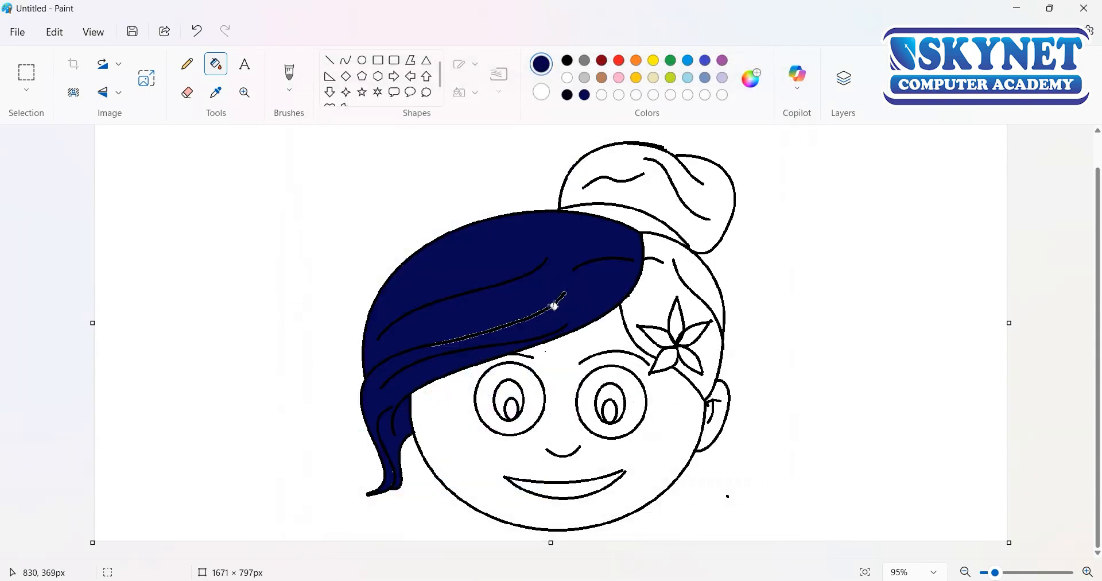
pyautogui.click(554, 306)
pyautogui.click(653, 280)
pyautogui.hotkey('ctrl', 'z')
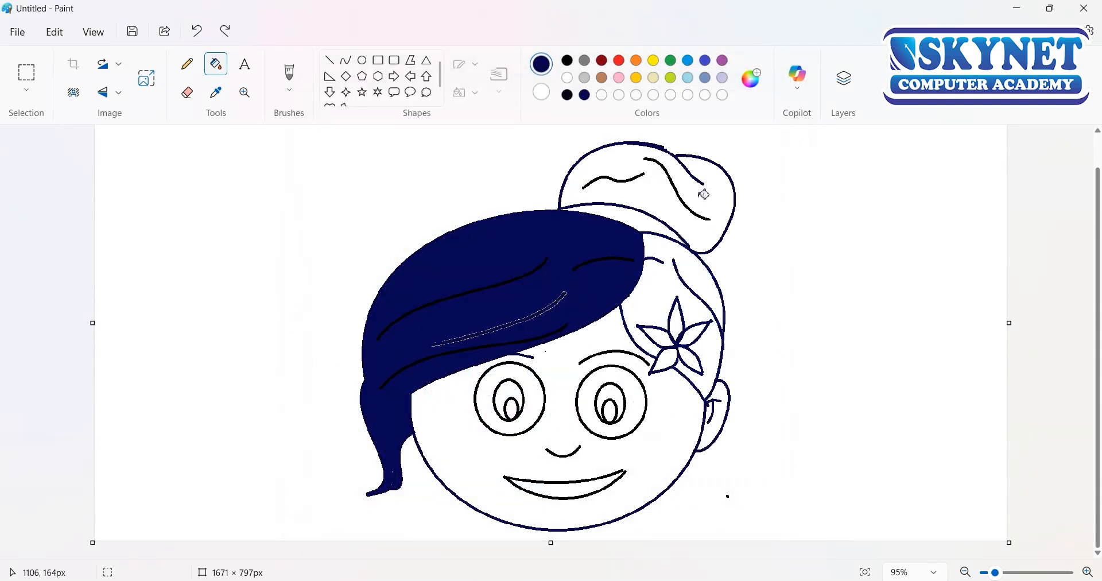
pyautogui.click(680, 223)
pyautogui.click(646, 219)
pyautogui.hotkey('ctrl', 'z')
pyautogui.hotkey('ctrl', 'z')
pyautogui.hotkey('ctrl', 'z')
pyautogui.hotkey('ctrl', 'z')
# Step: Fill the bun, the band at its base and the back hair around the flower with the same dark blue
pyautogui.click(621, 249)
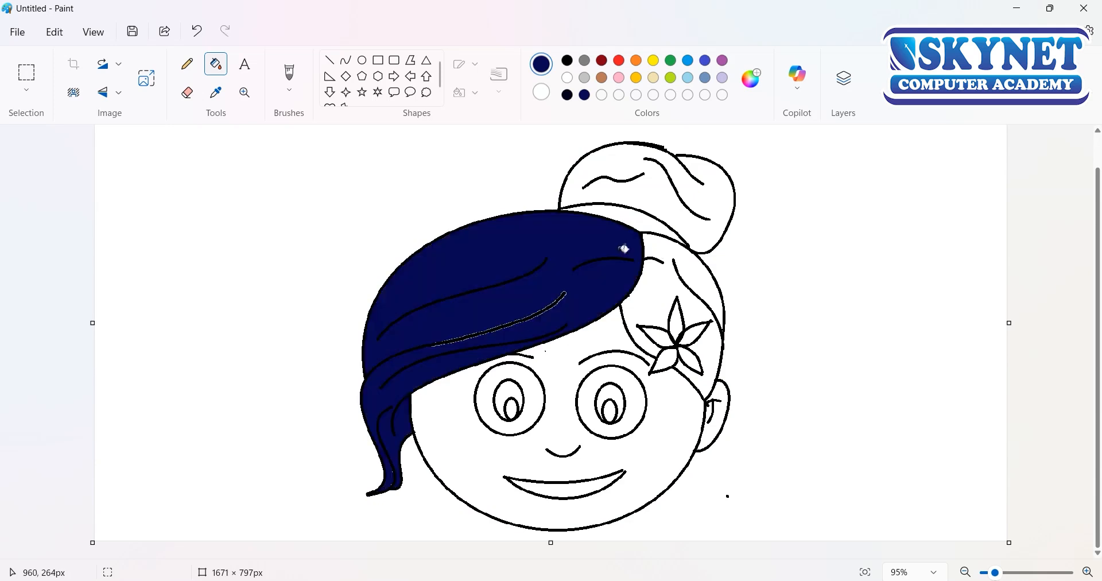
pyautogui.click(629, 227)
pyautogui.click(635, 195)
pyautogui.click(655, 279)
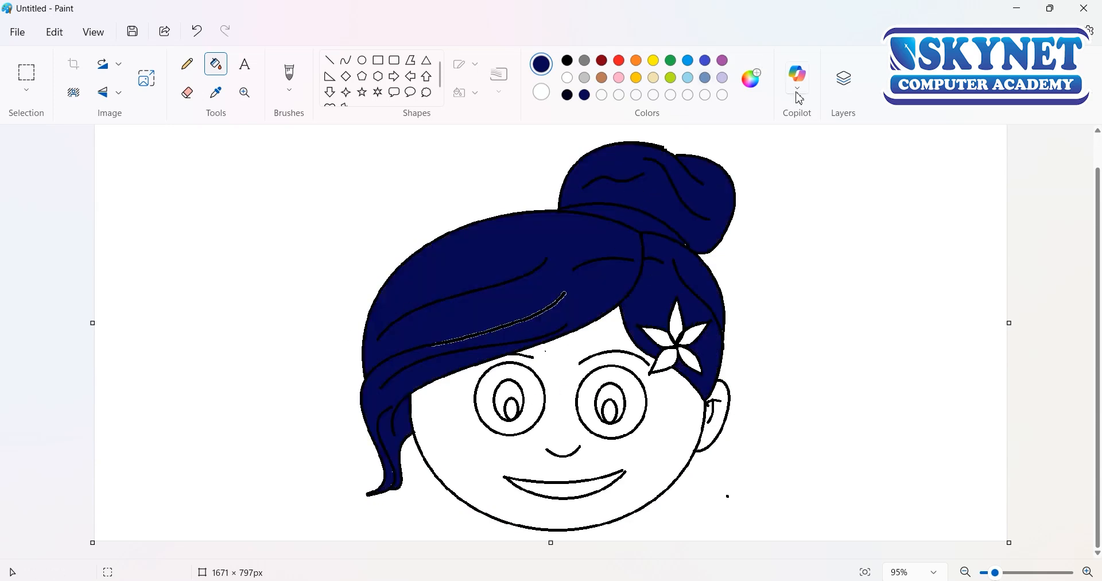
# Step: Fill the flower's petals with yellow and the irises of both eyes with dark blue #060652, keeping their small inner ovals white
pyautogui.click(676, 324)
pyautogui.click(665, 361)
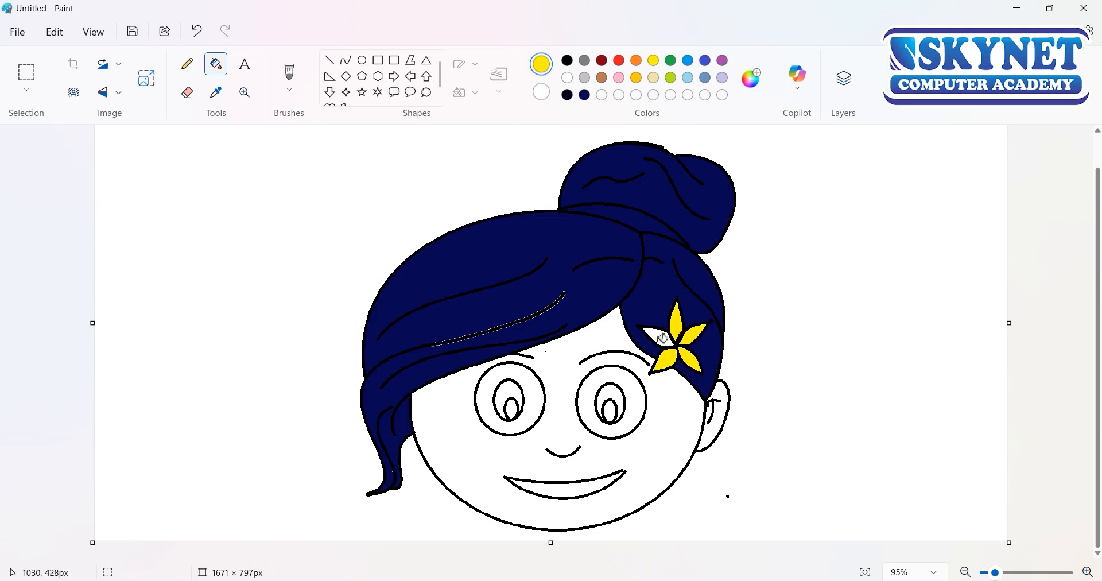
pyautogui.click(585, 95)
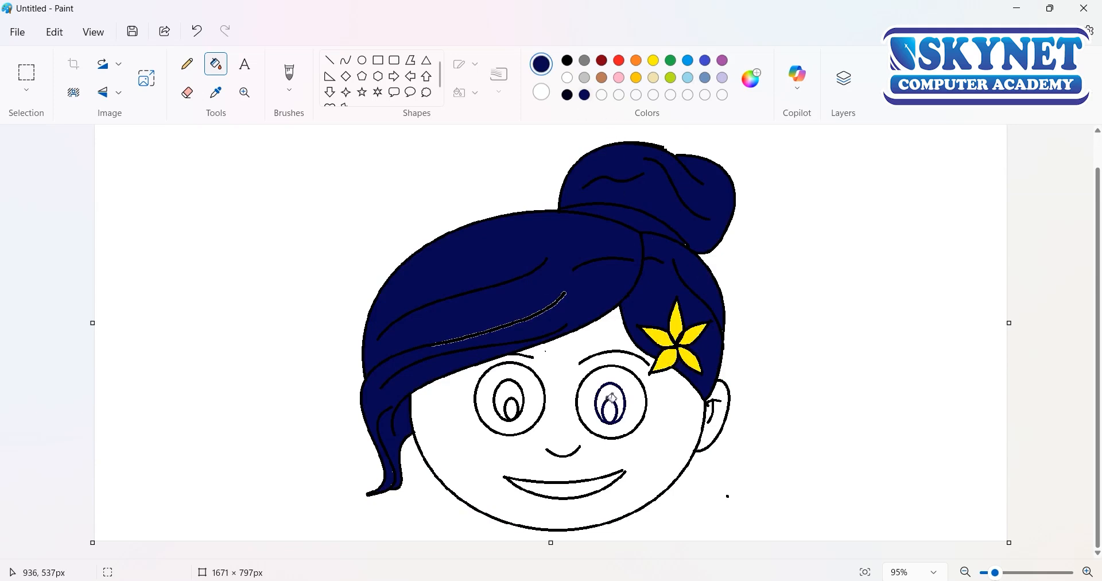
pyautogui.click(612, 397)
pyautogui.click(497, 392)
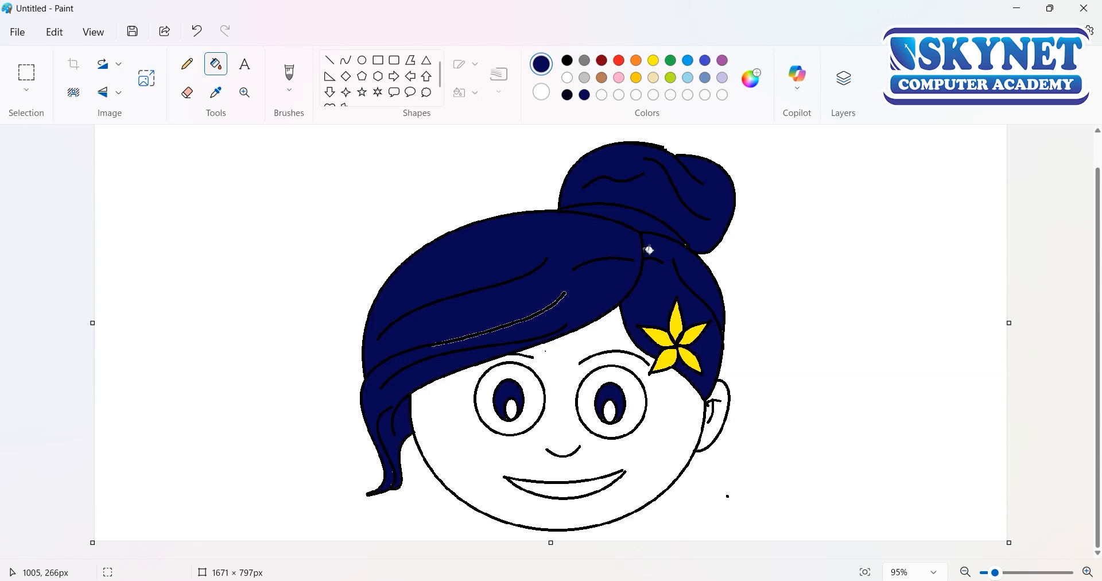
# Step: Fill the face with the custom light orange #FFC36F
pyautogui.click(762, 89)
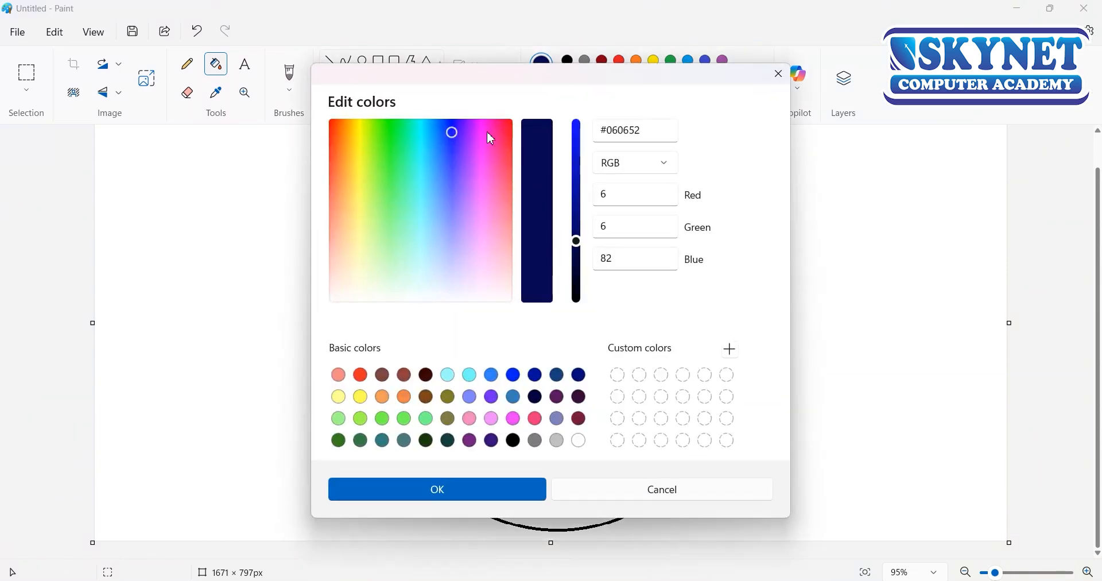
pyautogui.click(360, 215)
pyautogui.click(383, 397)
pyautogui.scroll(6, 579, 140)
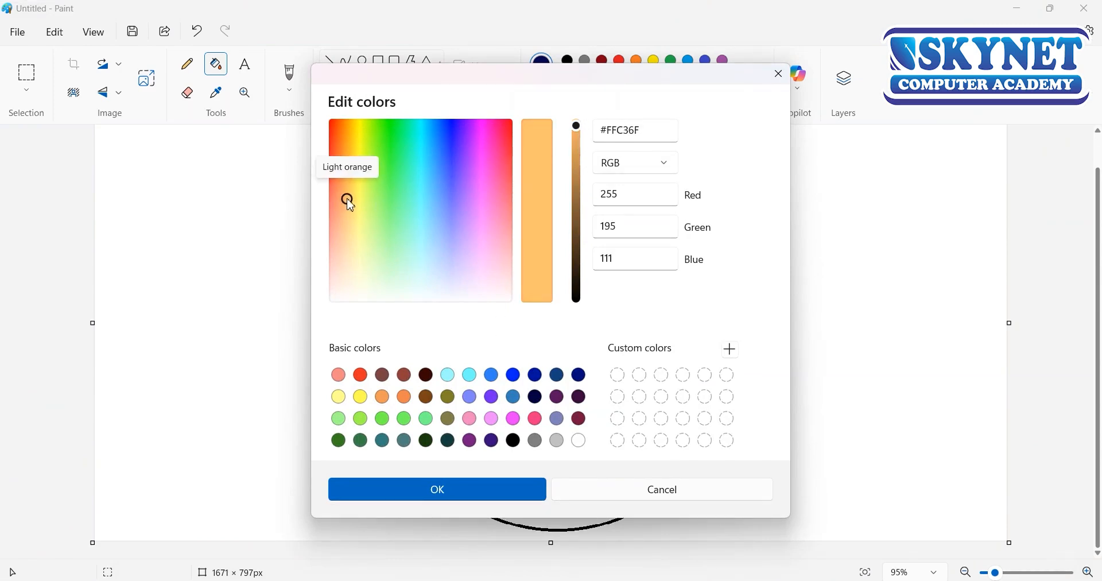
pyautogui.click(436, 490)
pyautogui.click(593, 336)
# Step: Fill the face and the ear with a custom light peach skin tone
pyautogui.click(754, 78)
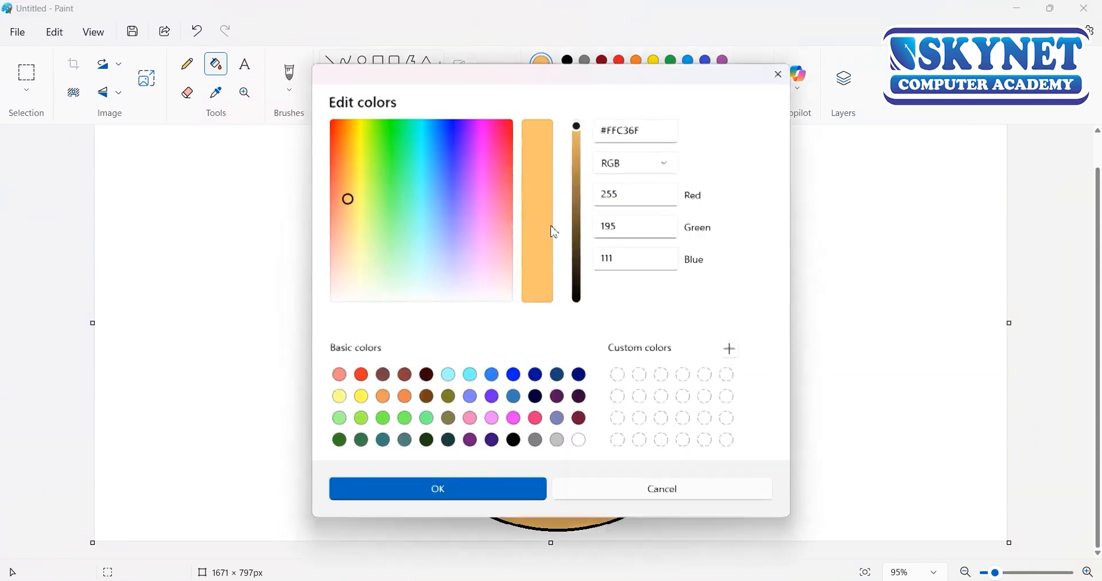
pyautogui.click(356, 214)
pyautogui.moveTo(348, 220); pyautogui.dragTo(339, 245)
pyautogui.click(538, 492)
pyautogui.click(542, 509)
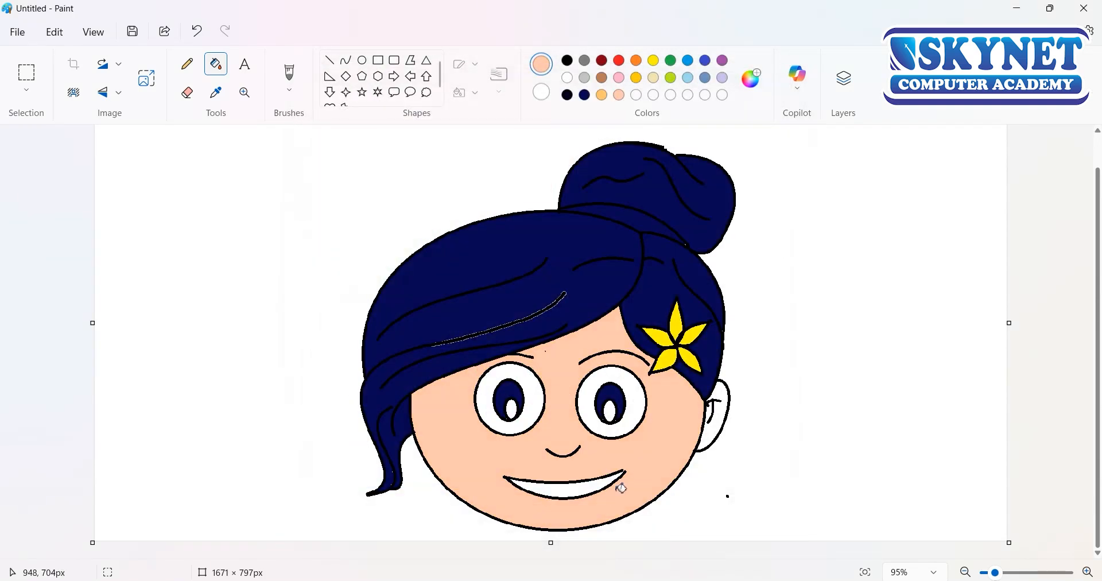
pyautogui.click(715, 442)
# Step: Fill the mouth with red and draw a small white highlight oval, about 12 × 15 px, at the upper left of each iris
pyautogui.click(619, 63)
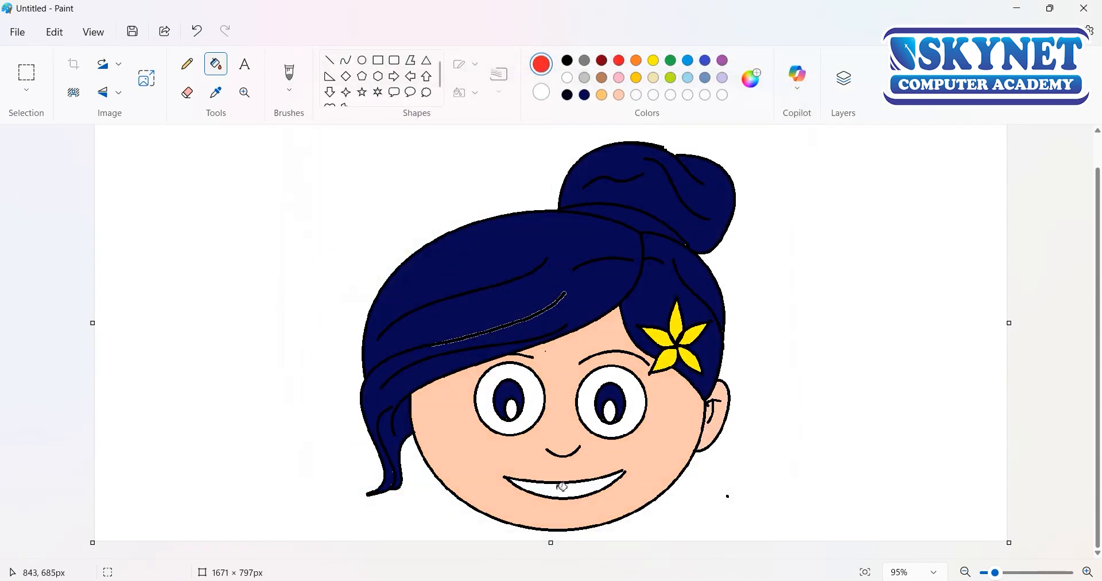
pyautogui.click(562, 487)
pyautogui.click(363, 60)
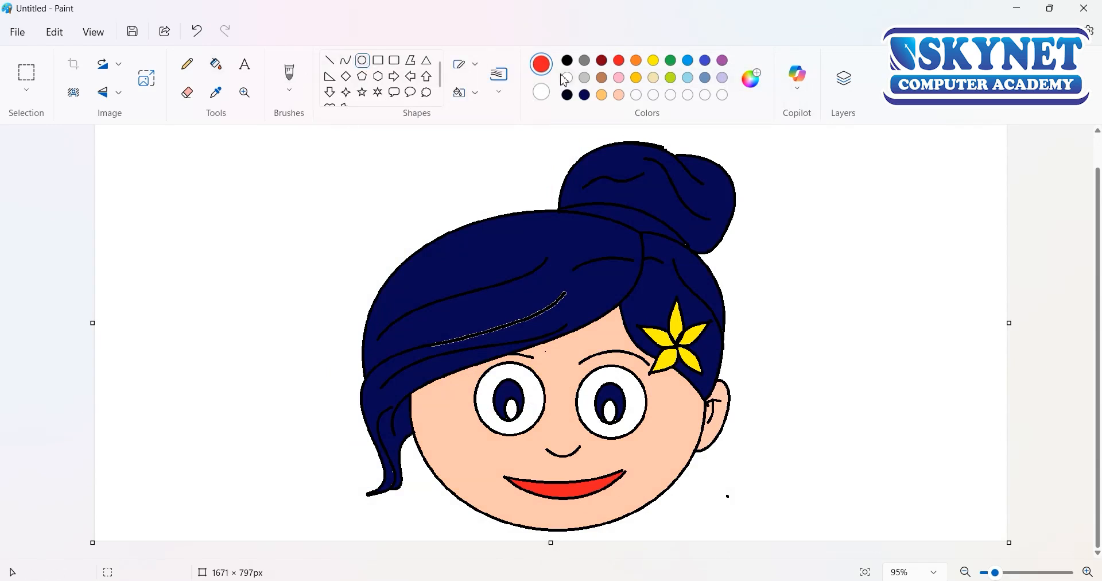
pyautogui.click(568, 78)
pyautogui.moveTo(502, 382); pyautogui.dragTo(509, 388)
pyautogui.moveTo(602, 386); pyautogui.dragTo(608, 394)
# Step: Fill the background around the head with light pink
pyautogui.click(216, 64)
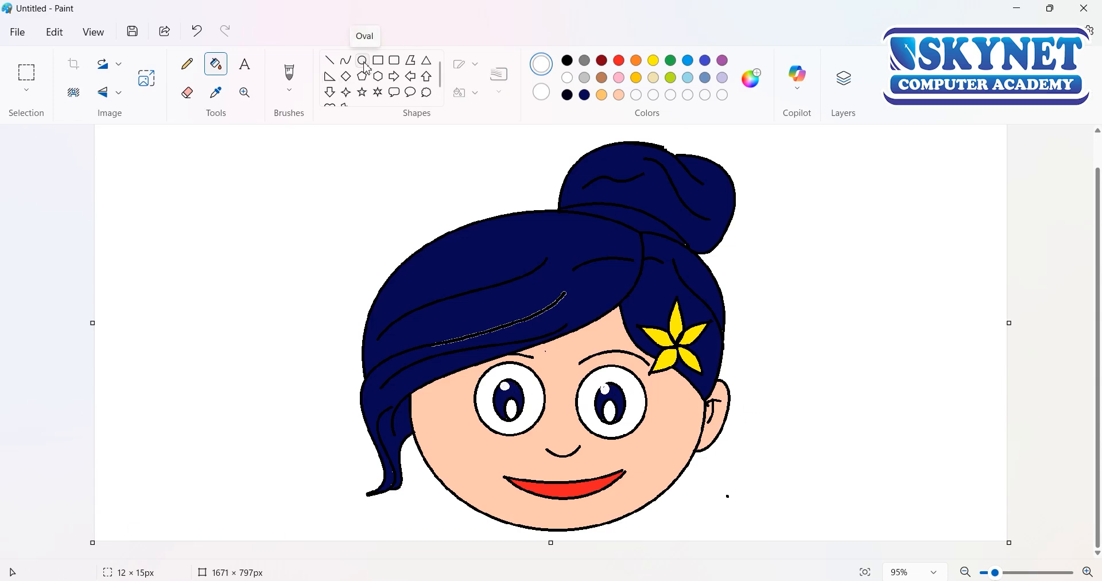
pyautogui.click(654, 78)
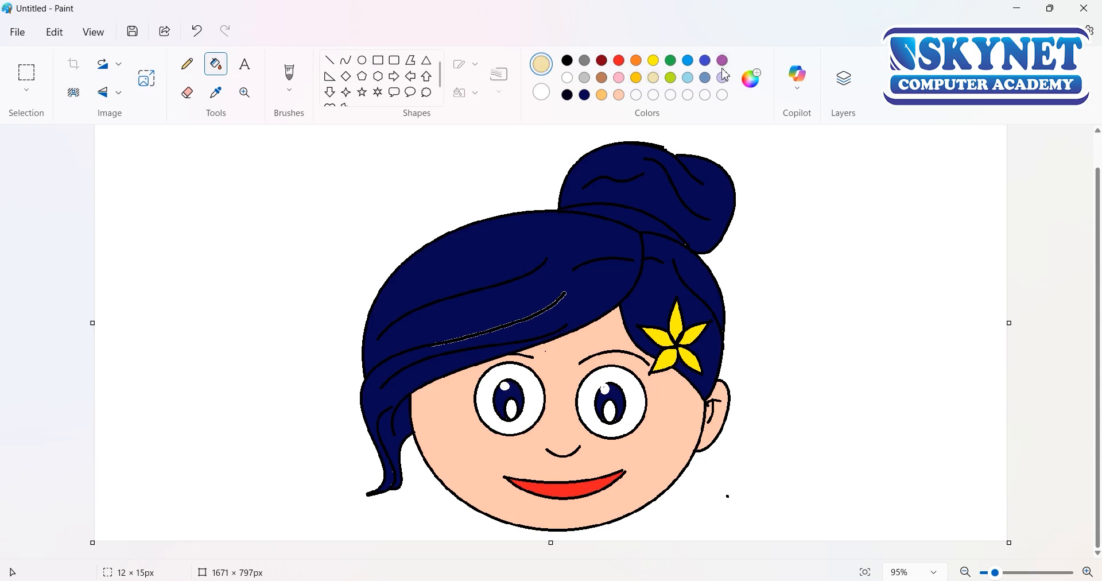
pyautogui.click(622, 78)
pyautogui.click(795, 238)
# Step: Try to paint over the pale-edged strand in the front hair with a black brush
pyautogui.click(289, 73)
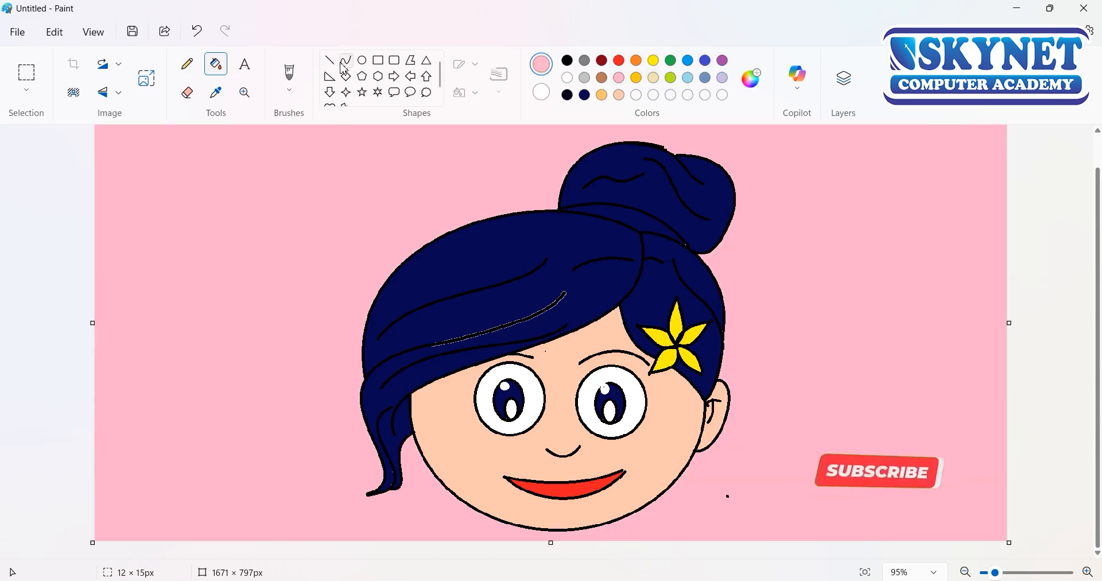
pyautogui.click(567, 60)
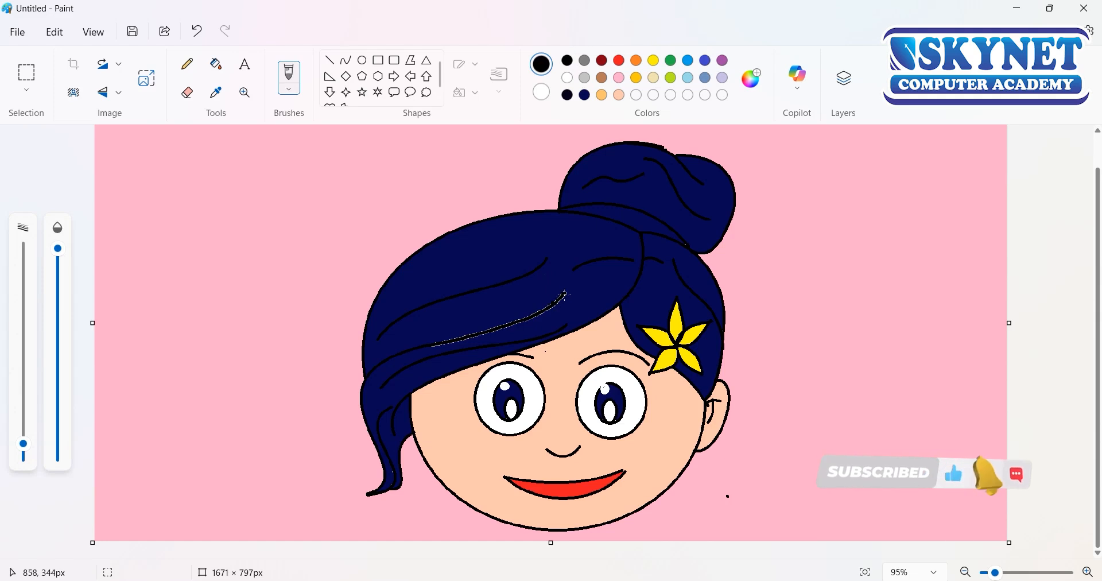
pyautogui.moveTo(551, 298); pyautogui.dragTo(488, 328)
pyautogui.hotkey('ctrl', 'z')
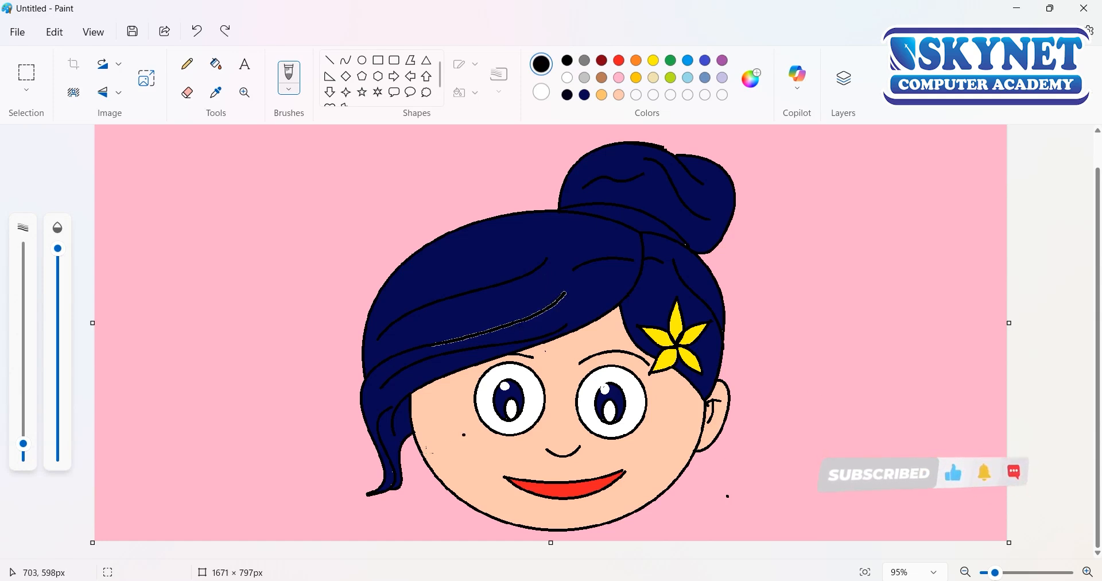